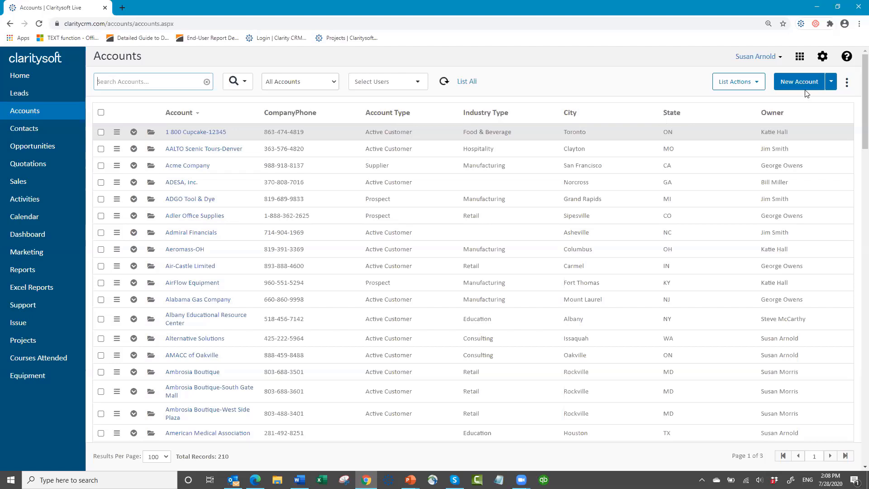
# Step: Add a custom field named "Parent Company" to the Accounts customization settings
pyautogui.click(823, 57)
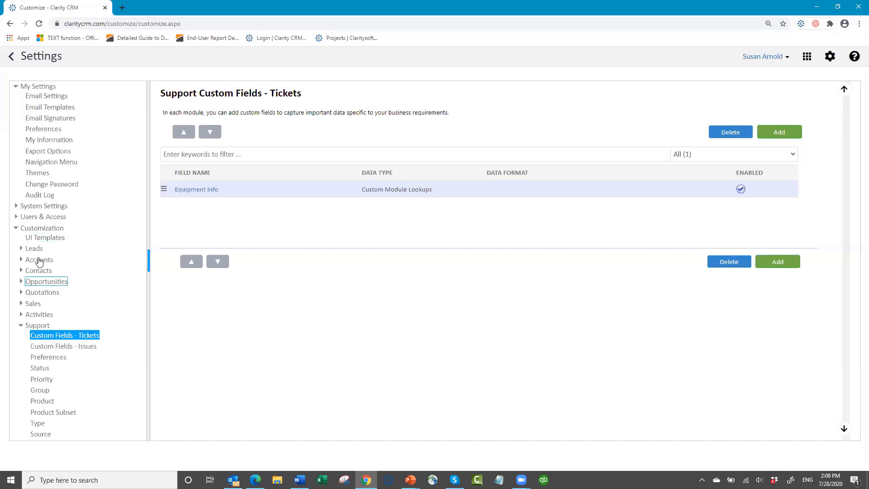
pyautogui.click(39, 260)
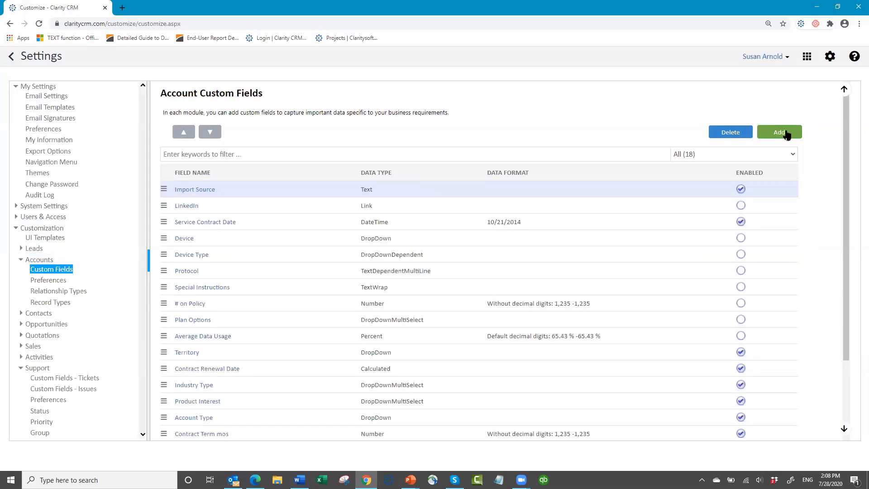
pyautogui.click(779, 133)
pyautogui.click(357, 133)
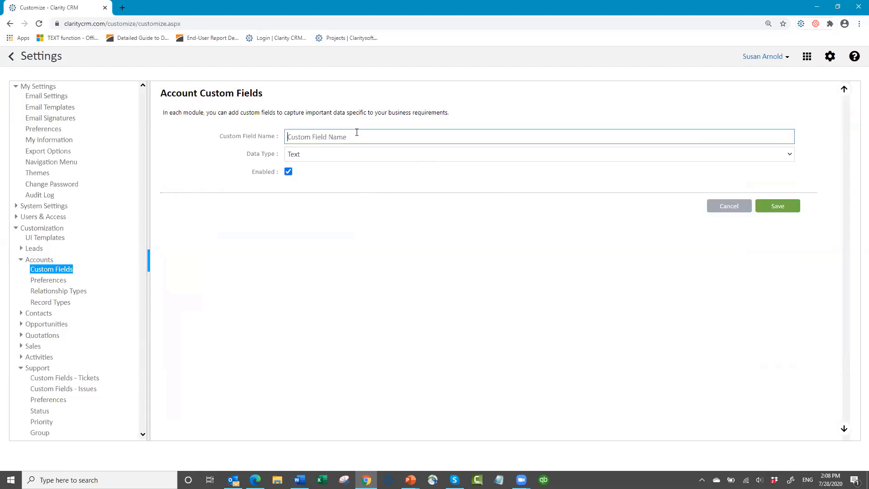
pyautogui.write('Parent Company')
# Step: Set the Parent Company field's data type to Lookups of Accounts and save the field
pyautogui.click(340, 159)
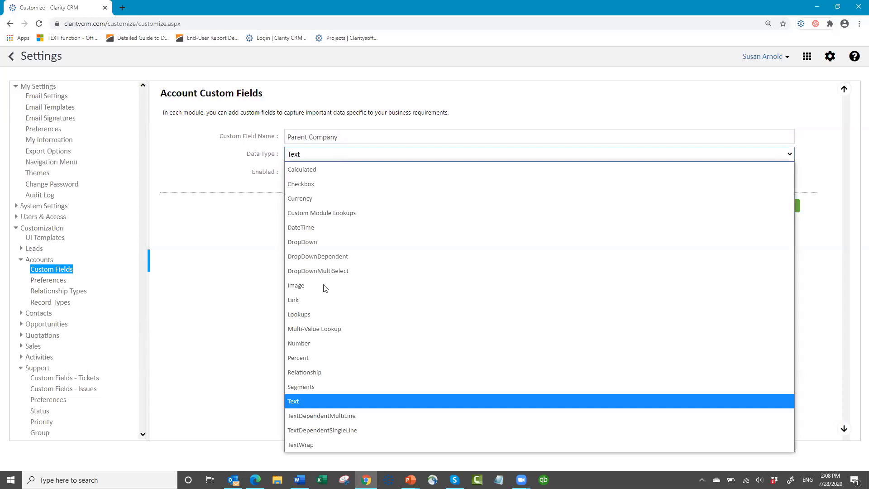
pyautogui.click(321, 315)
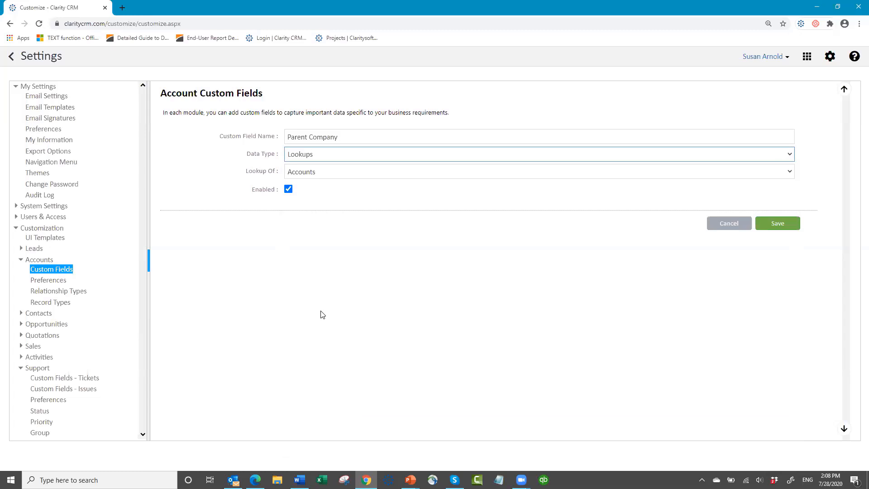
pyautogui.click(338, 172)
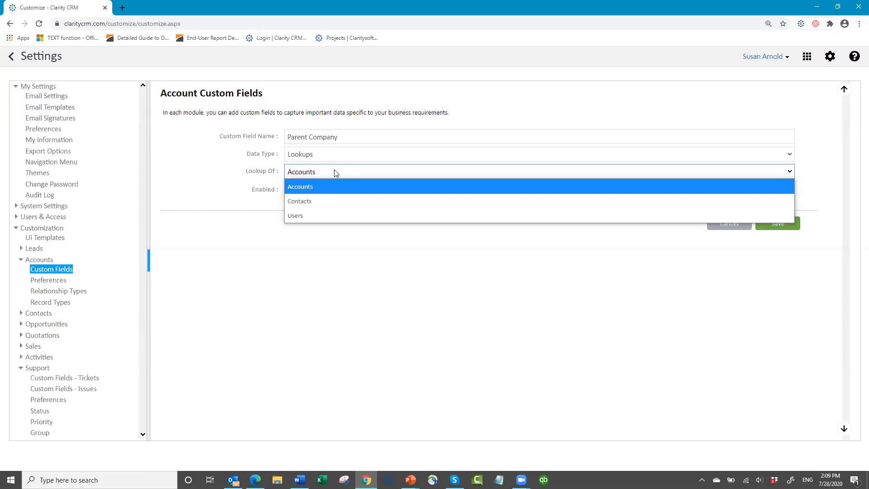
pyautogui.click(331, 187)
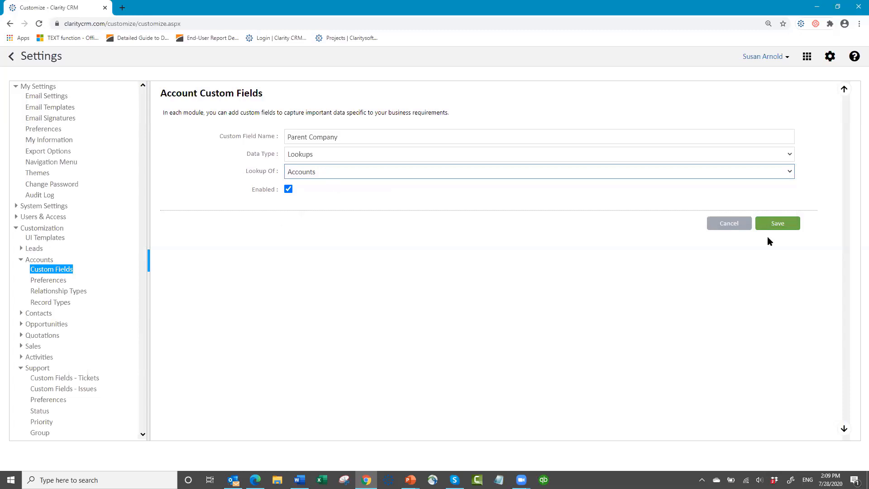
pyautogui.click(777, 225)
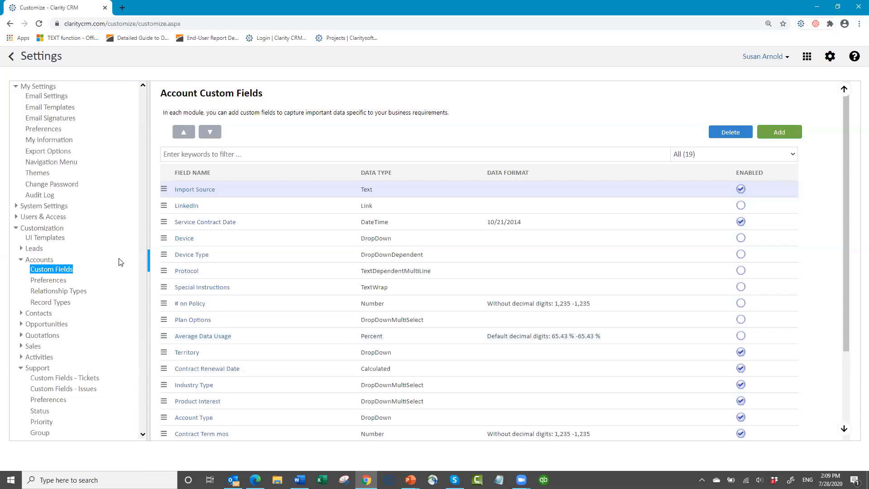
# Step: Add a custom field named "Other sale reps" to the Opportunities customization settings
pyautogui.click(49, 325)
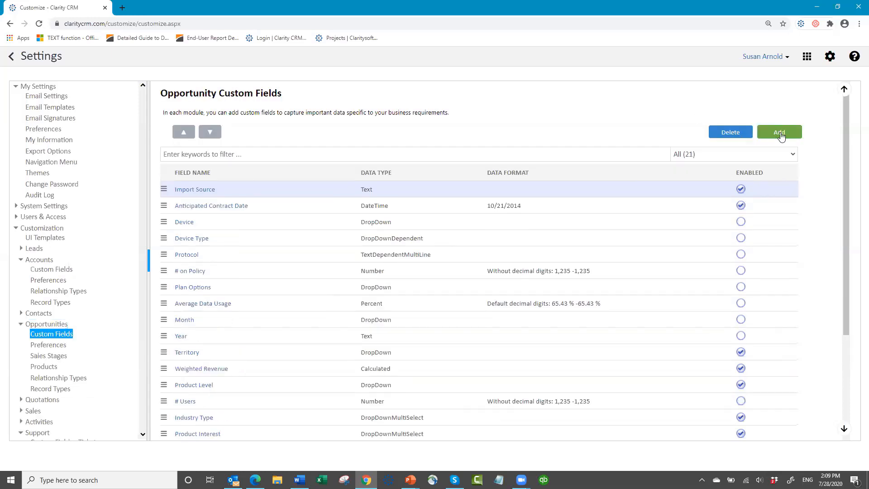
pyautogui.click(779, 133)
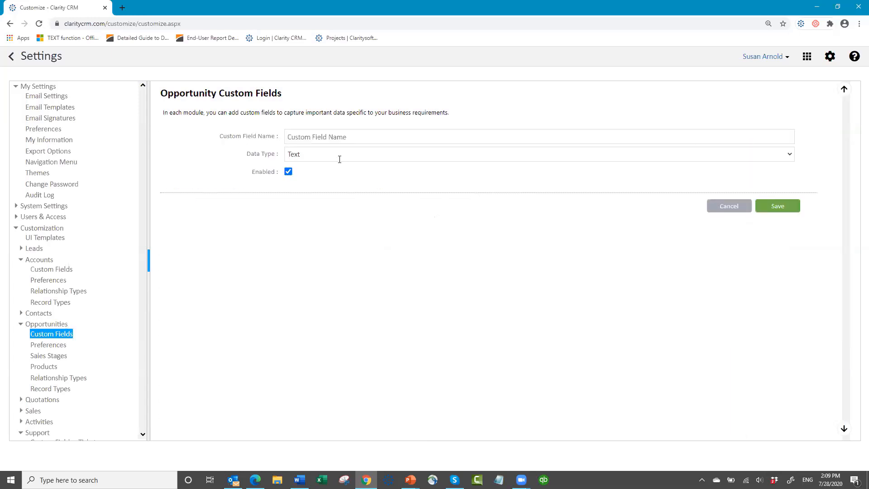
pyautogui.click(318, 141)
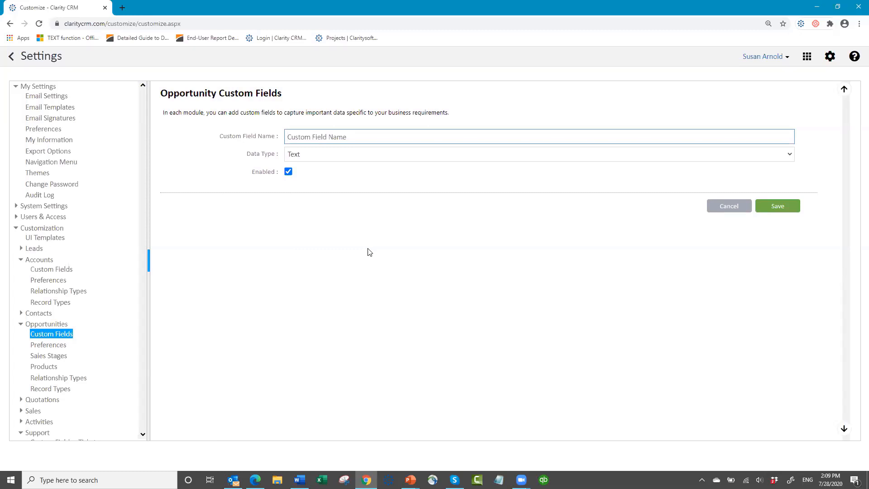
pyautogui.write('Oteher')
pyautogui.press('BackSpace')
pyautogui.press('BackSpace')
pyautogui.press('BackSpace')
pyautogui.write('her sale reps')
# Step: Set the Other sale reps field's data type to Multi-Value Lookup of User and save the field
pyautogui.click(337, 154)
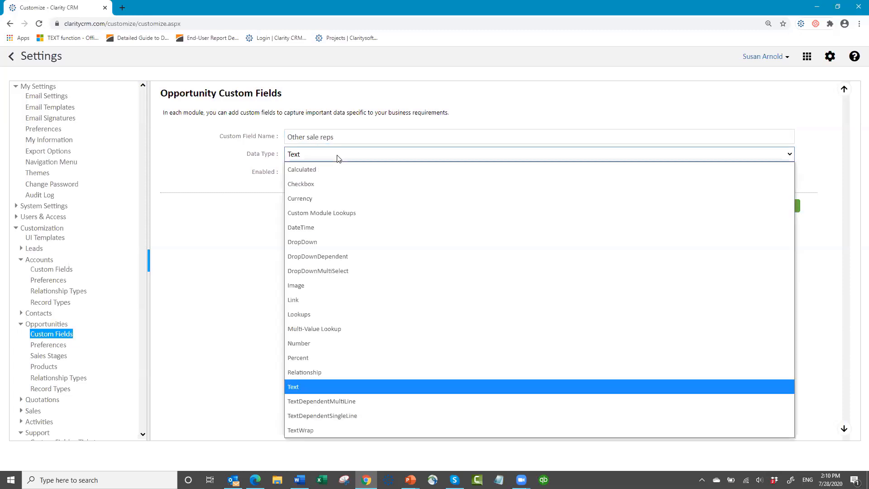
pyautogui.click(328, 328)
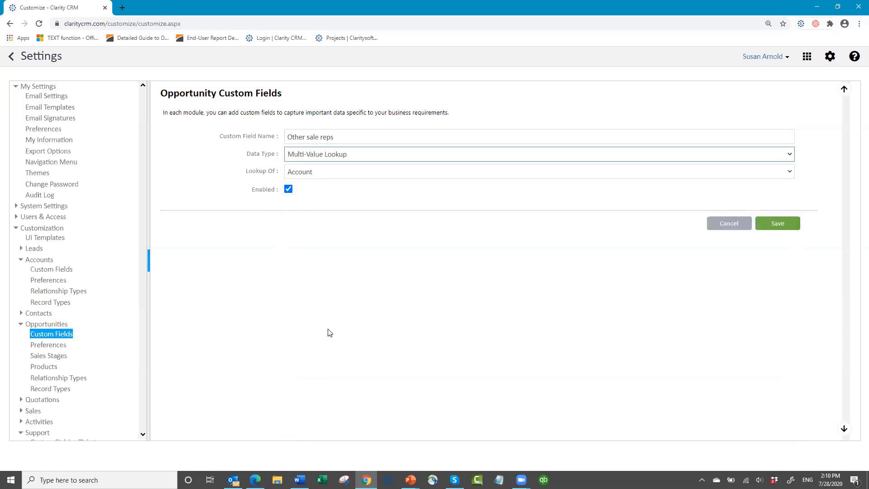
pyautogui.click(362, 173)
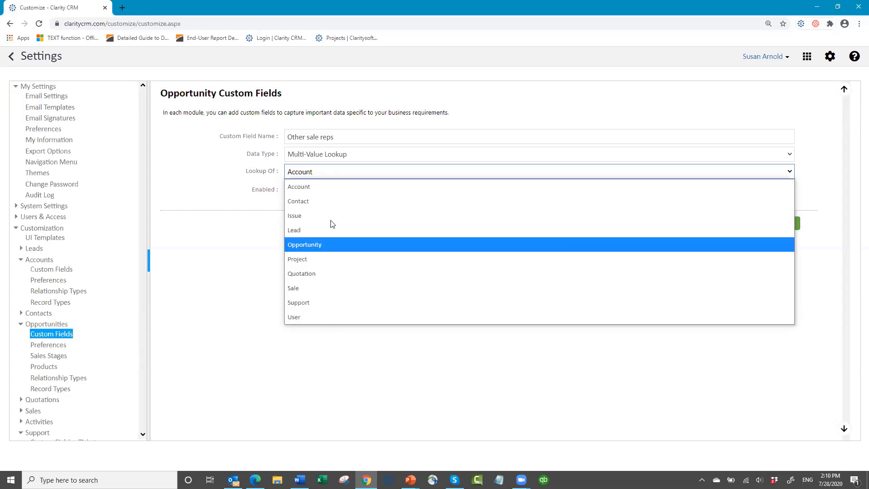
pyautogui.click(324, 317)
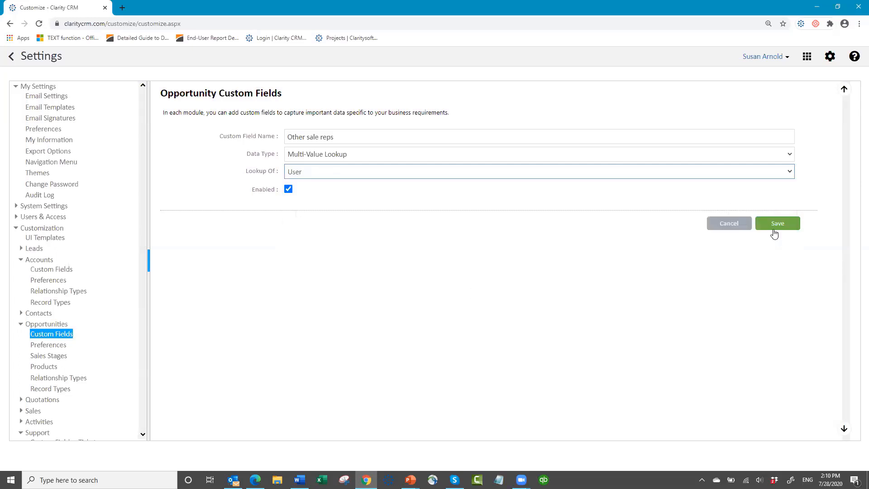
pyautogui.click(774, 224)
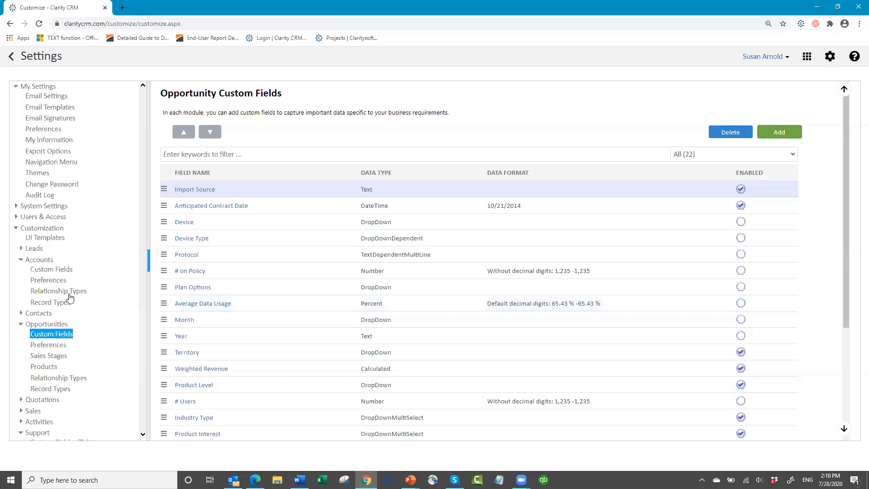
# Step: In the Account UI Template for the All profile, place Parent Company below Site in primary column 1 and save
pyautogui.click(54, 240)
pyautogui.click(209, 157)
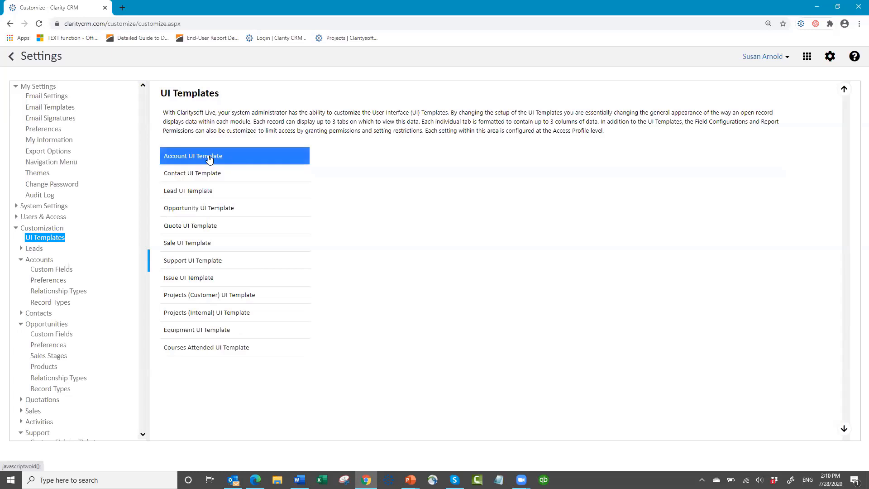
pyautogui.click(209, 156)
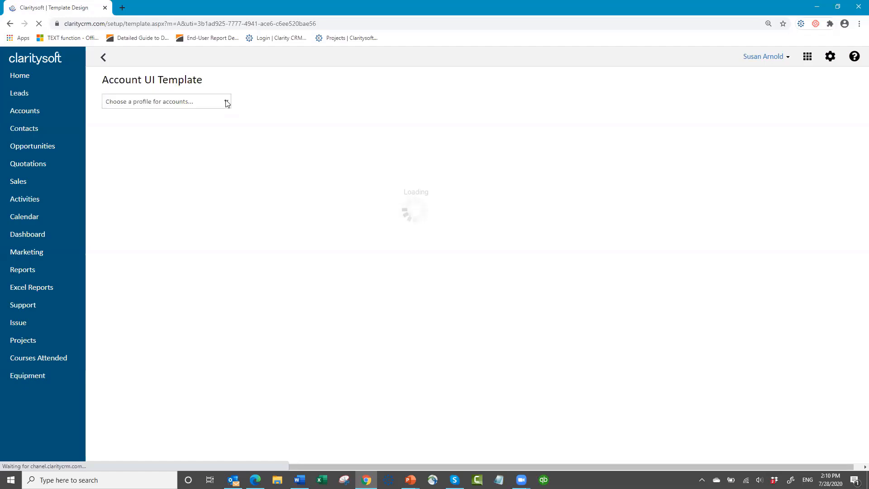
pyautogui.click(227, 103)
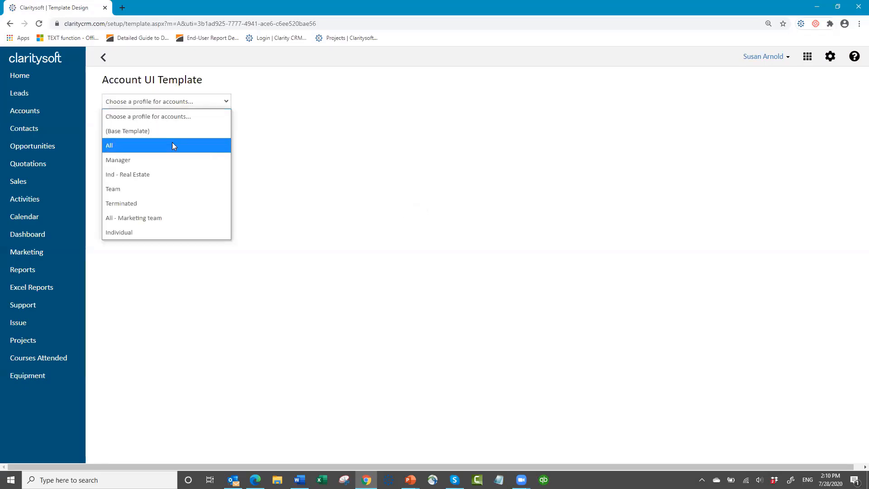
pyautogui.click(172, 143)
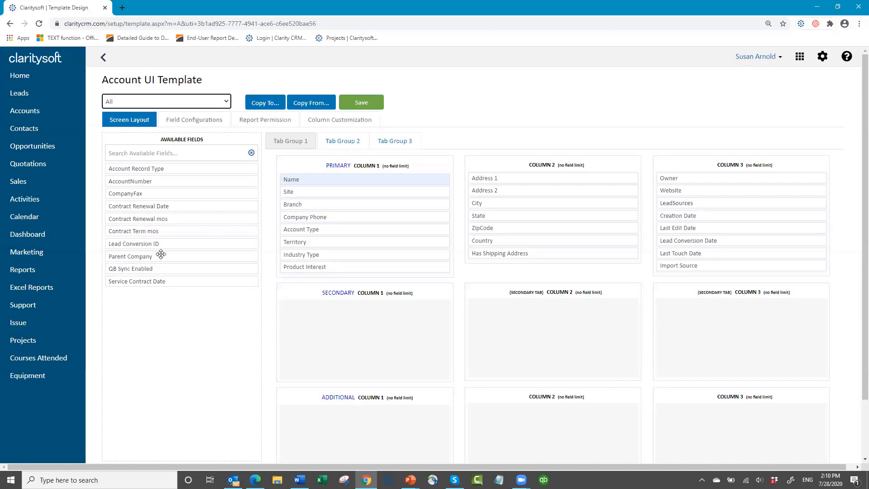
pyautogui.moveTo(160, 253); pyautogui.dragTo(337, 199)
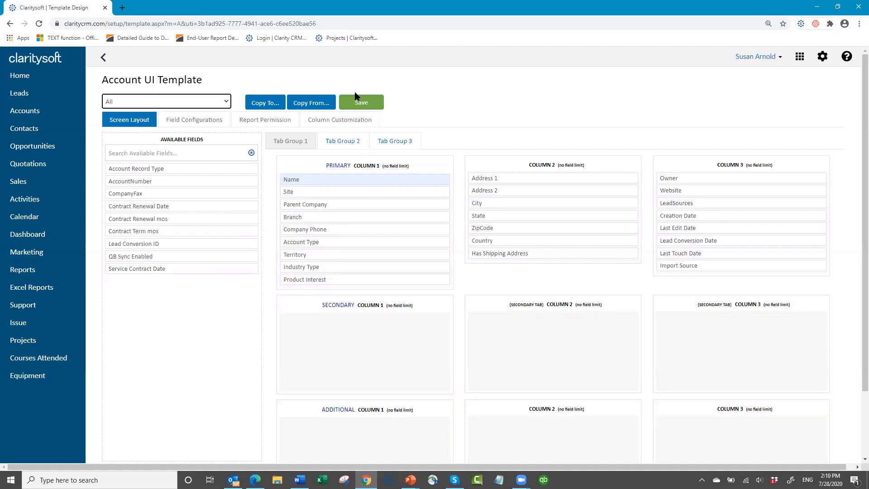
pyautogui.click(361, 104)
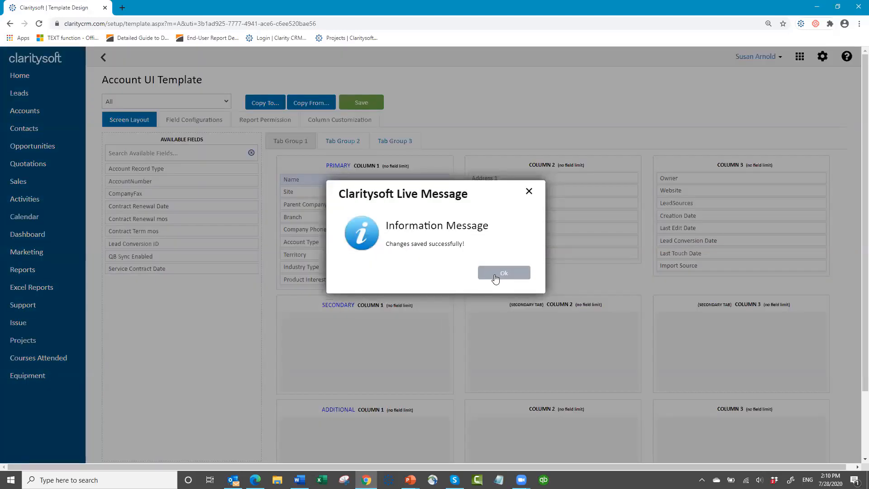
pyautogui.click(493, 278)
# Step: In the Opportunity UI Template for the All profile, place Other sale reps below Owner in primary column 3 and save
pyautogui.click(104, 57)
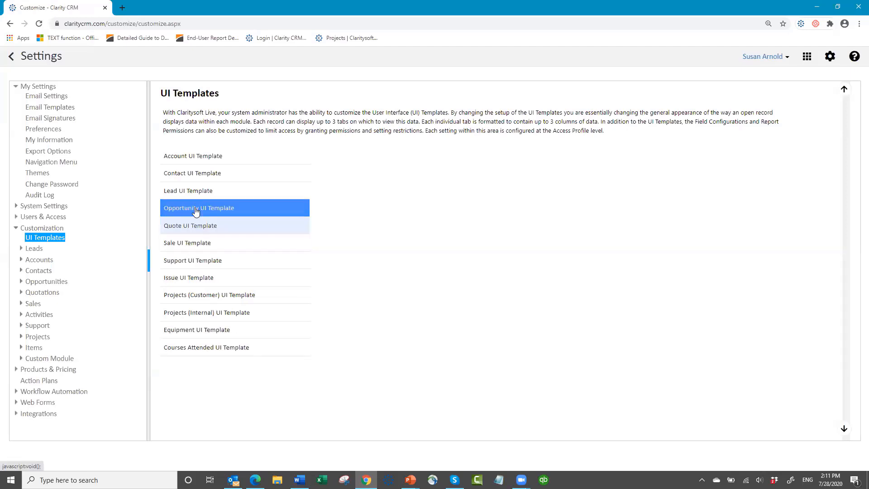
pyautogui.click(195, 211)
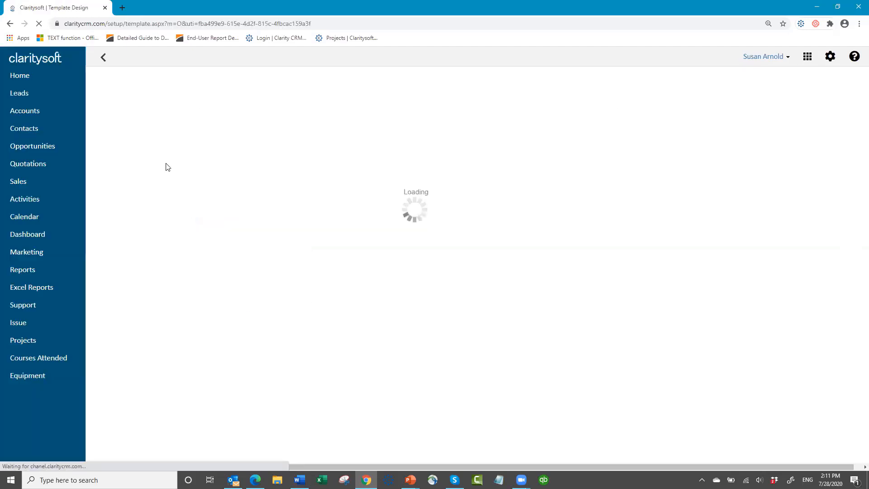
pyautogui.click(230, 101)
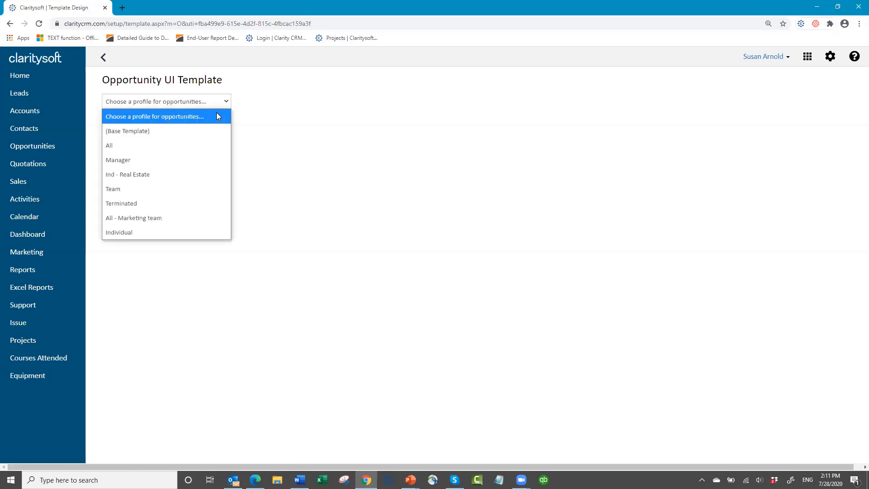
pyautogui.click(199, 146)
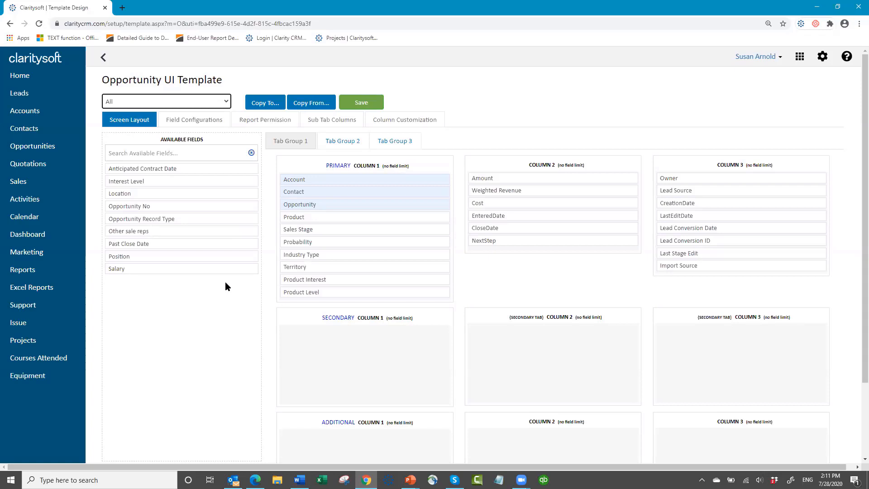
pyautogui.moveTo(186, 232); pyautogui.dragTo(740, 193)
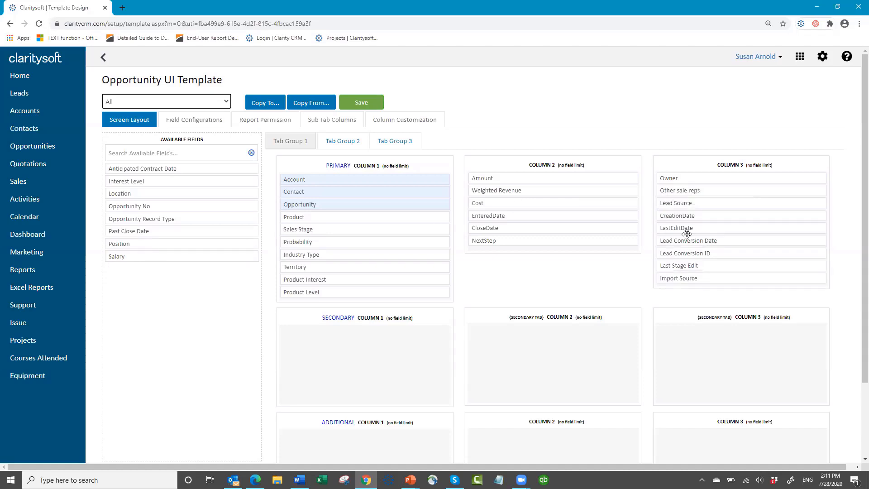
pyautogui.click(360, 105)
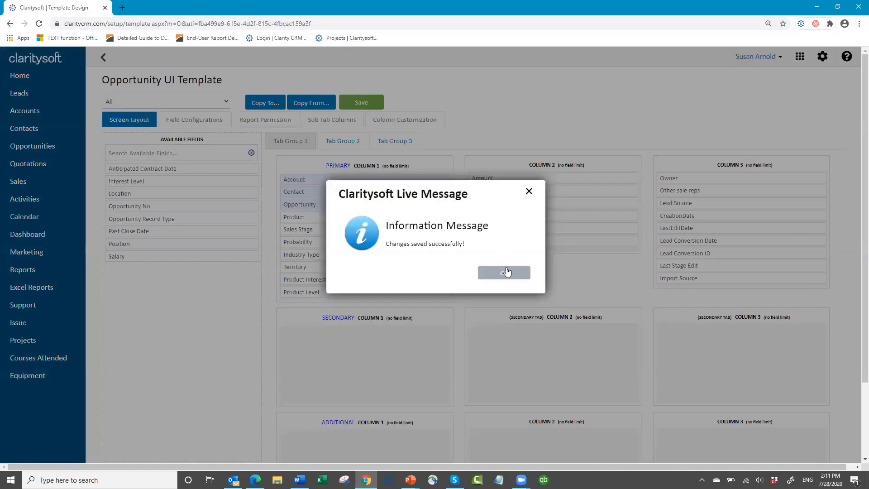
pyautogui.click(505, 272)
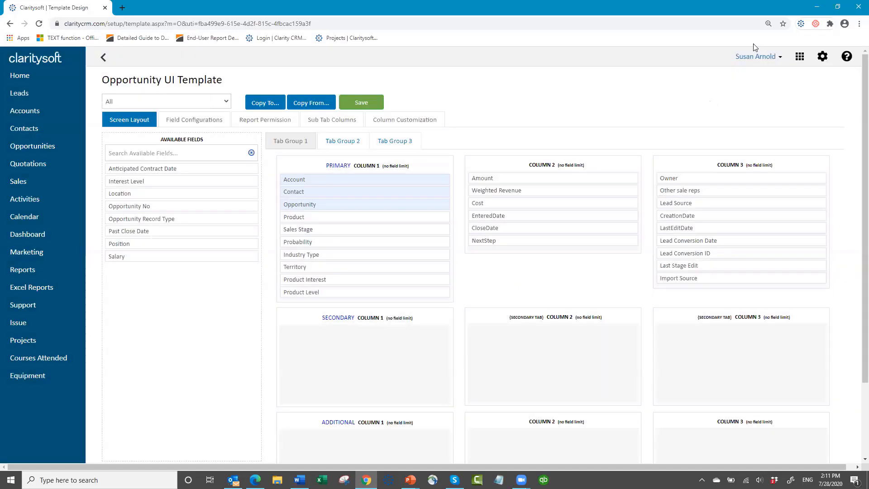
# Step: Log out of the CRM and sign back in with the account password
pyautogui.click(777, 57)
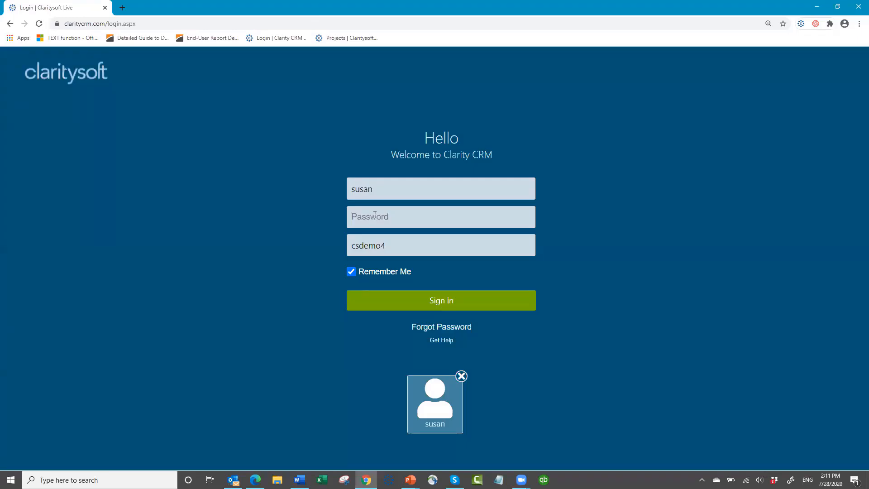
pyautogui.click(375, 215)
pyautogui.write('•••••••')
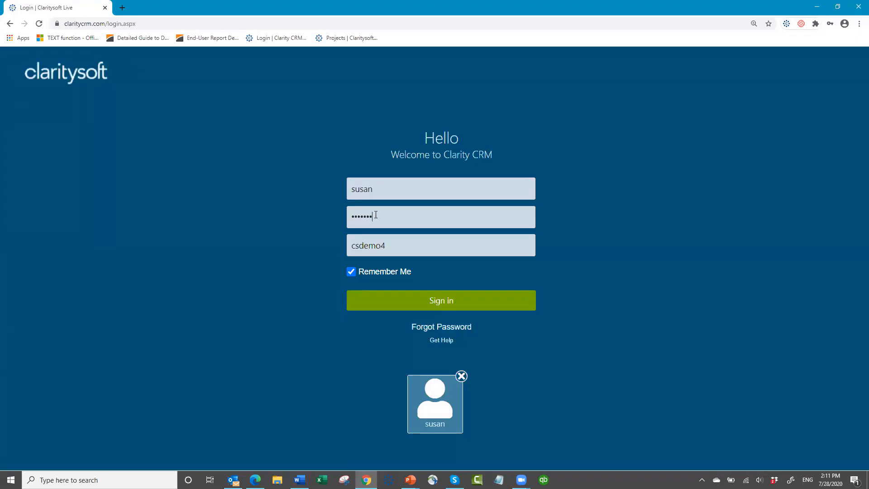
pyautogui.press('Return')
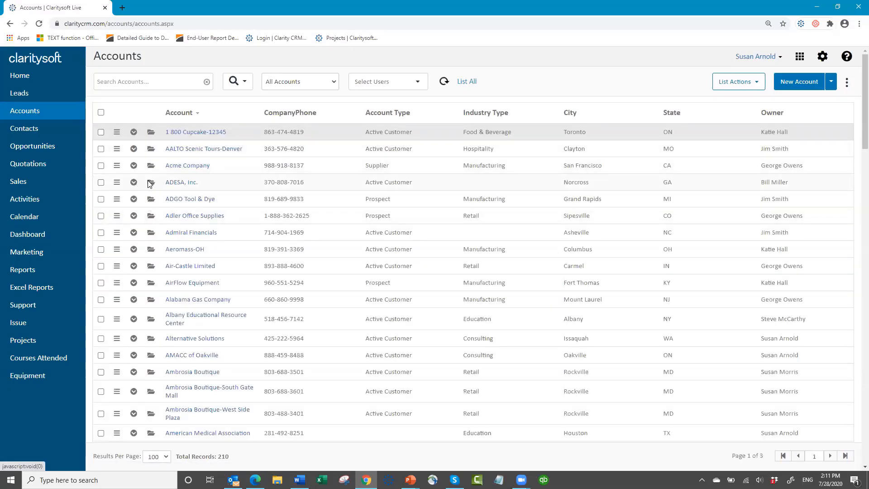
# Step: Open the ADESA, Inc. account and look up Chapman & Vause as its Parent Company
pyautogui.click(149, 182)
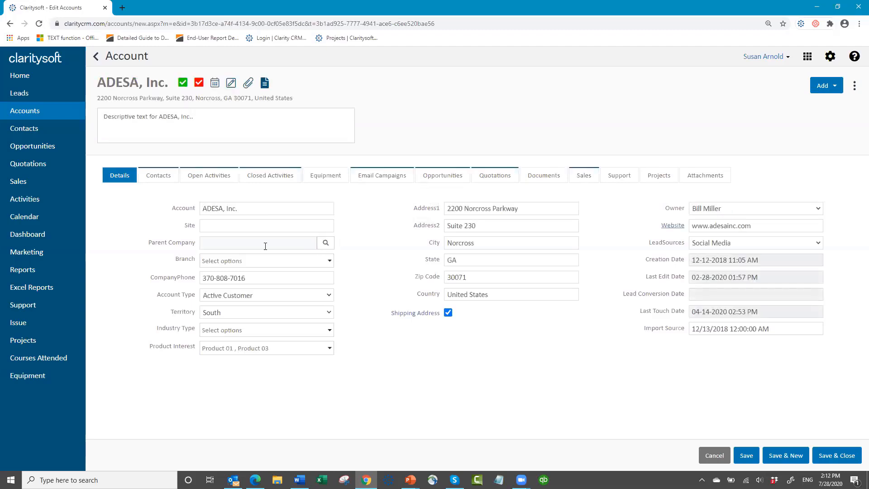
pyautogui.click(326, 244)
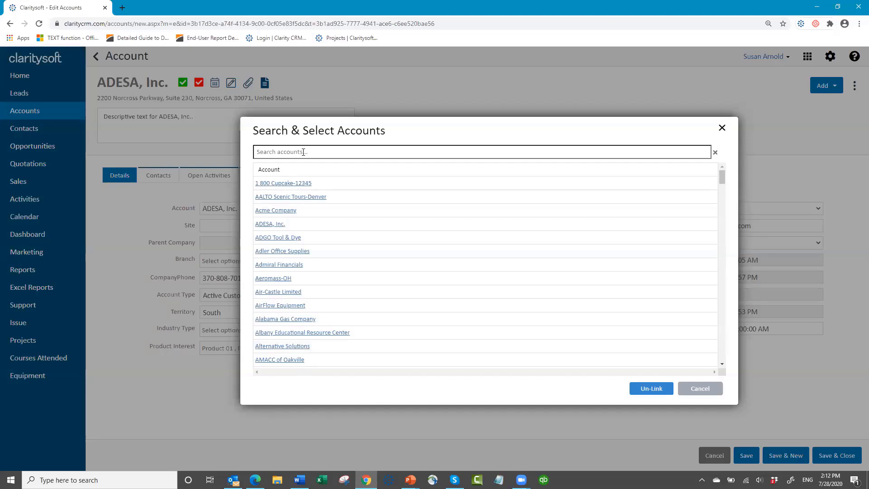
pyautogui.click(335, 153)
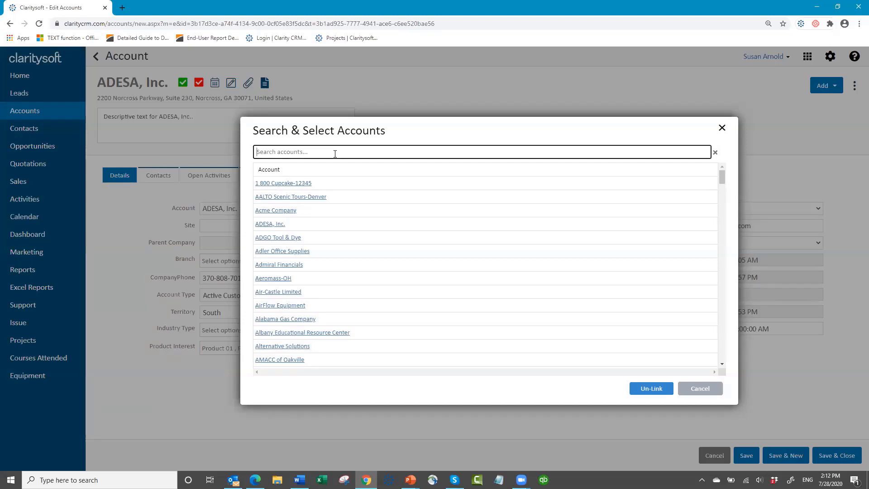
pyautogui.write('v')
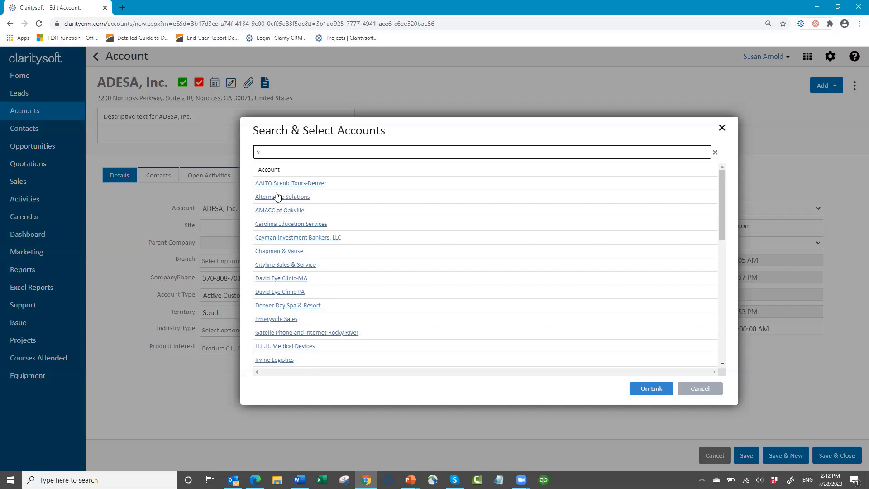
pyautogui.click(283, 251)
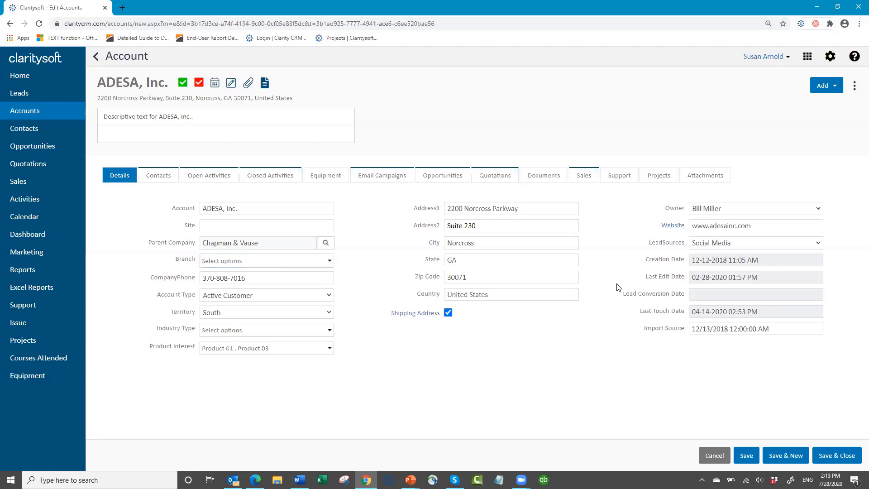
# Step: From ADESA, Inc.'s opportunities, open the one with close date 09-06-2019, leaving the account without saving
pyautogui.click(443, 181)
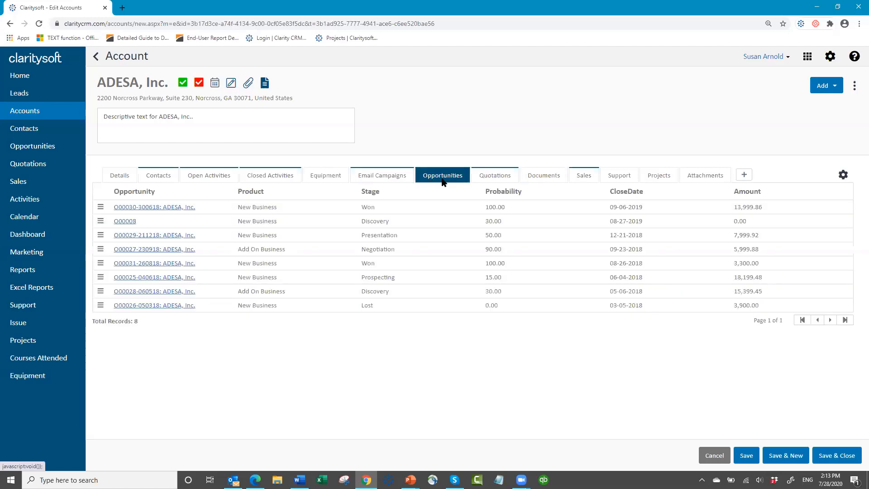
pyautogui.click(144, 208)
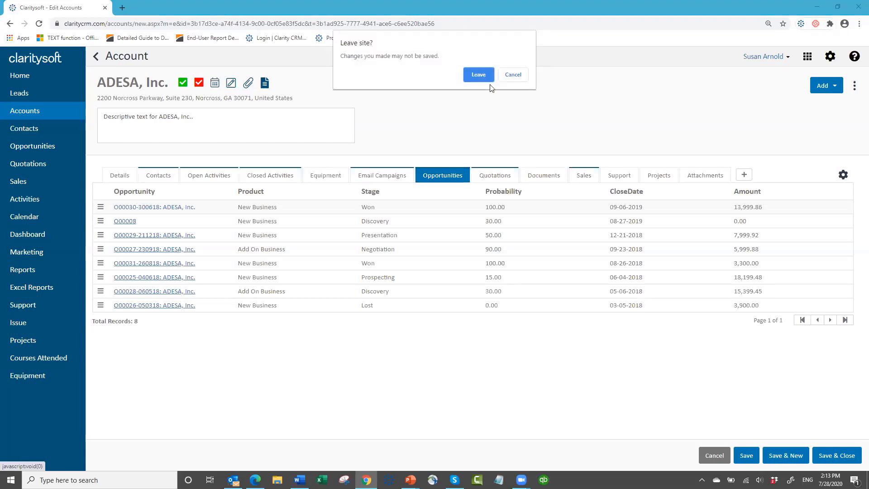
pyautogui.click(478, 75)
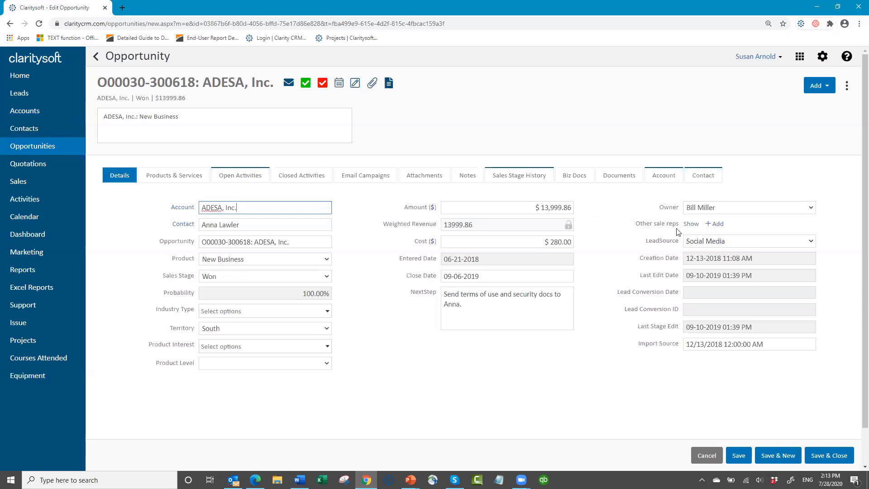
# Step: Search the users and add a first sales rep to the opportunity's Other sale reps field
pyautogui.click(714, 225)
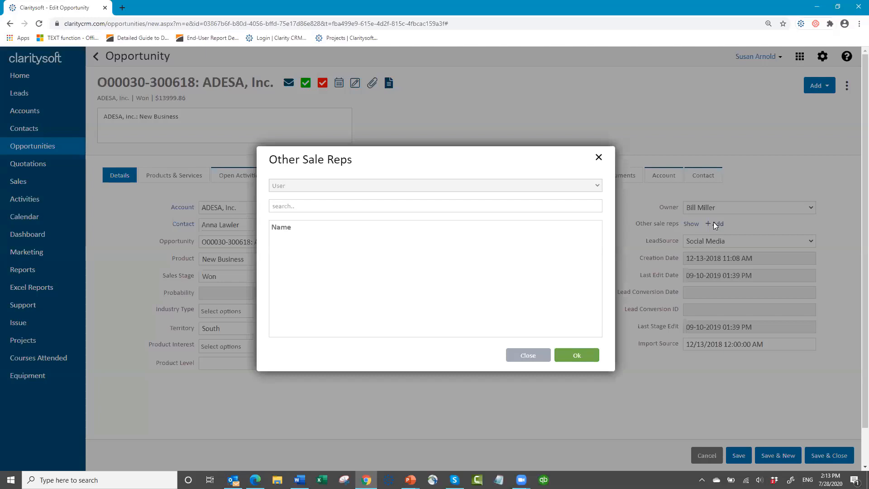
pyautogui.click(281, 206)
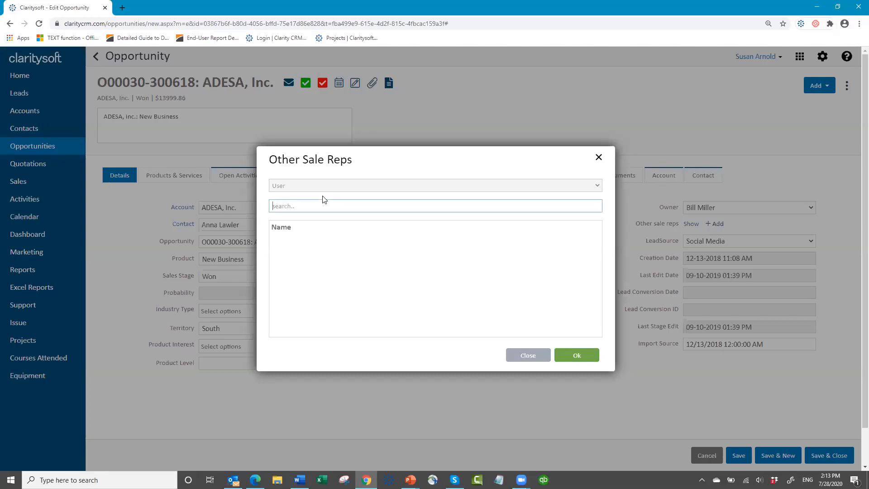
pyautogui.write('jac')
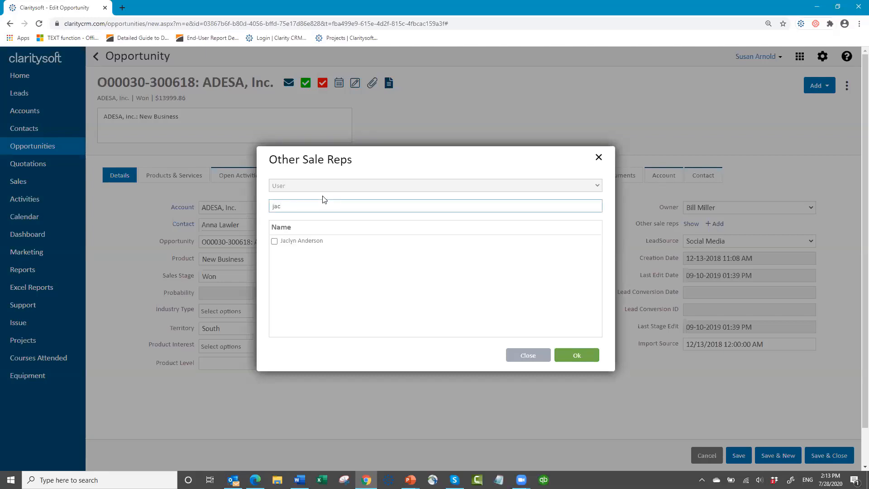
pyautogui.click(275, 241)
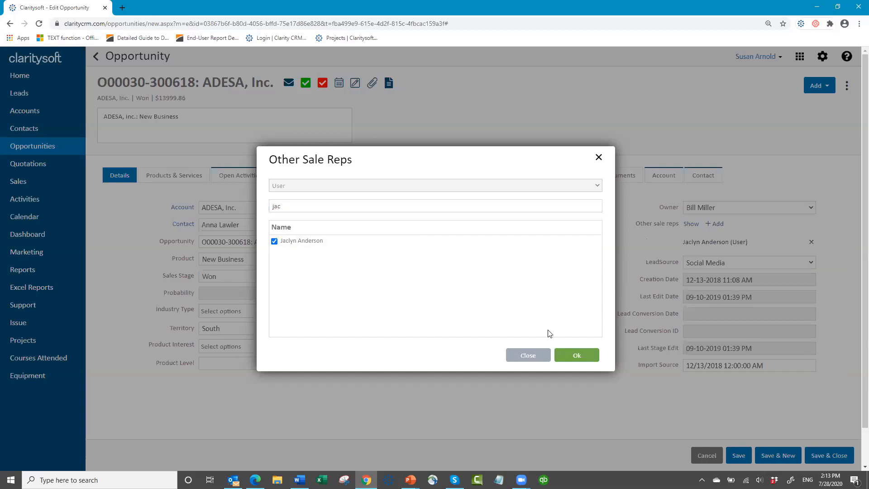
pyautogui.click(590, 357)
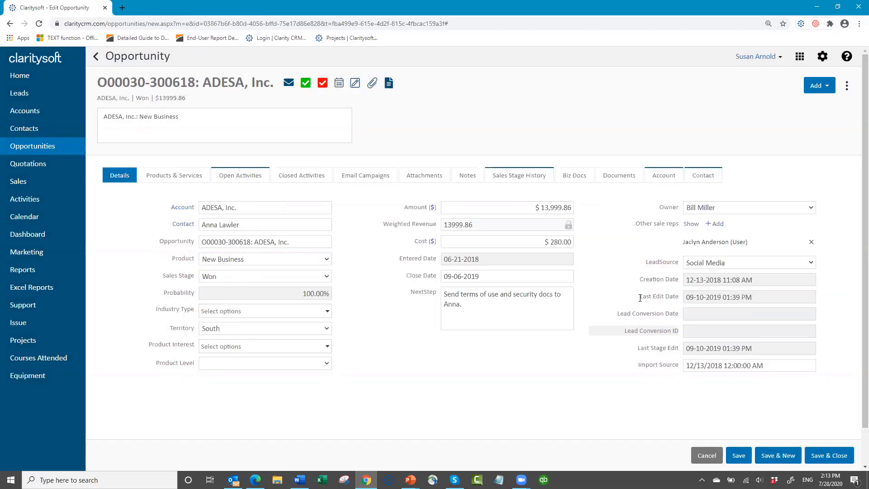
# Step: Add the user who owns the opportunity as a second entry in Other sale reps
pyautogui.click(713, 224)
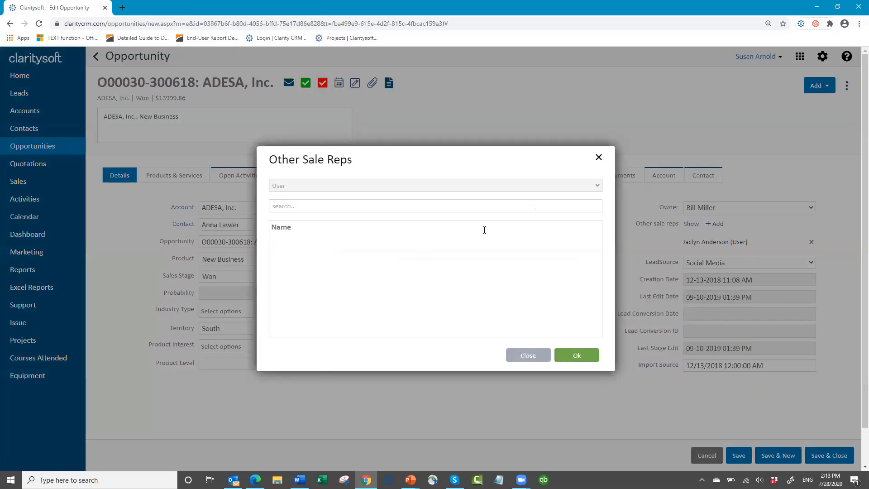
pyautogui.click(340, 207)
pyautogui.write('bill')
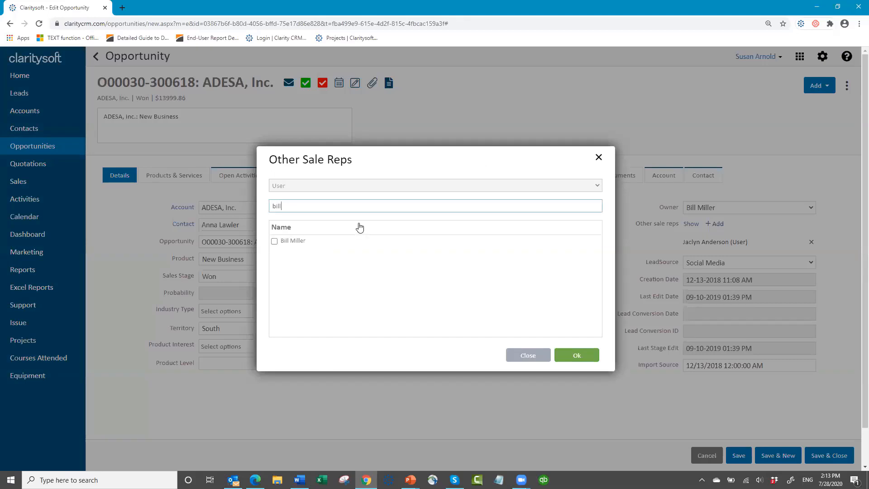
pyautogui.click(275, 241)
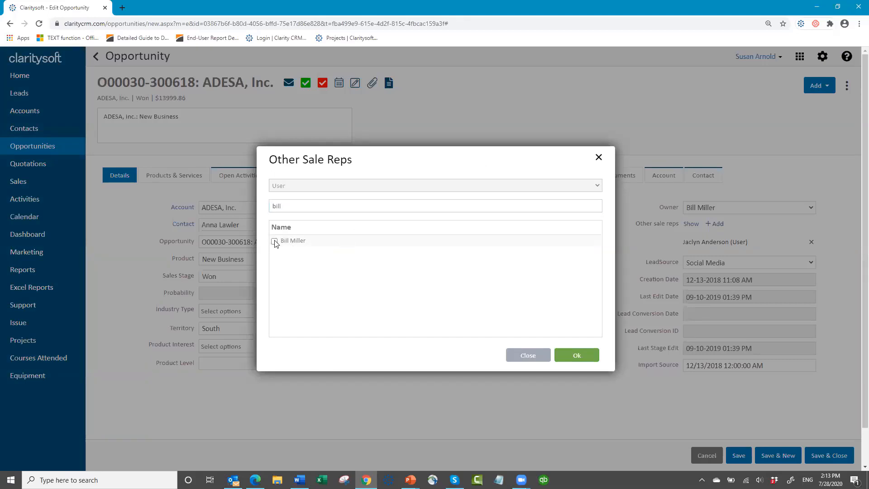
pyautogui.click(577, 356)
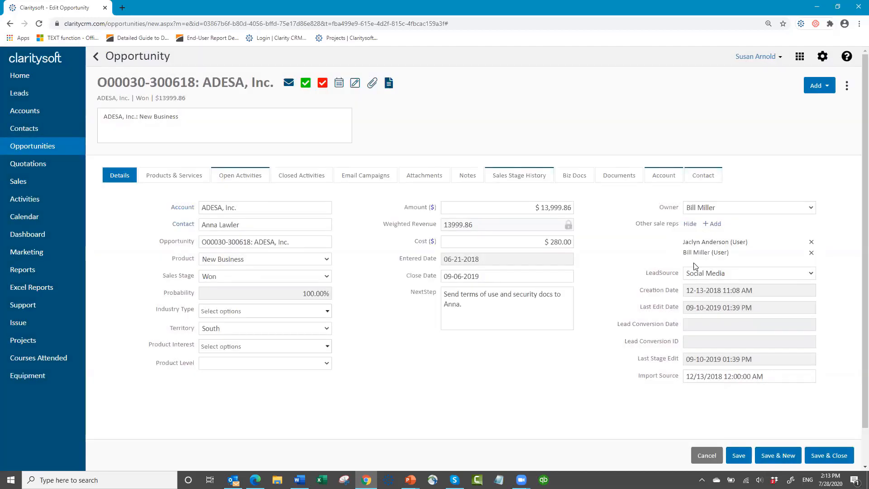
# Step: Collapse and re-expand the Other sale reps entries, and save and close the opportunity
pyautogui.click(691, 225)
pyautogui.click(690, 224)
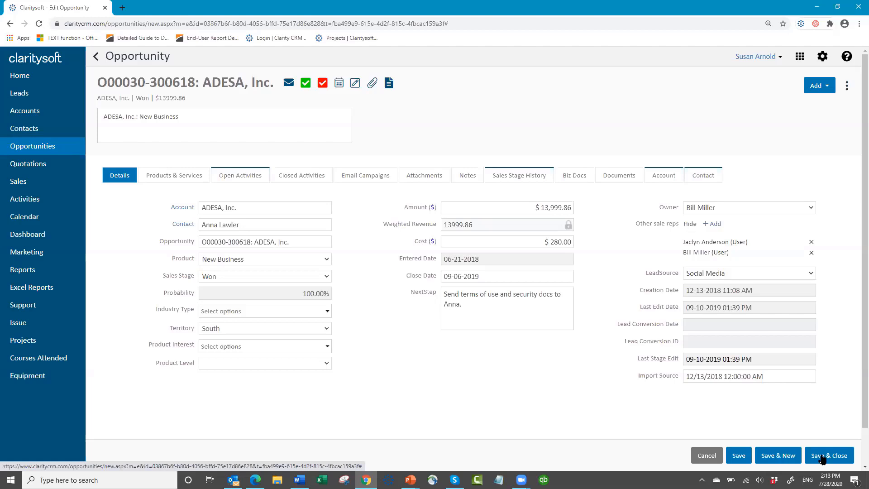
pyautogui.click(806, 457)
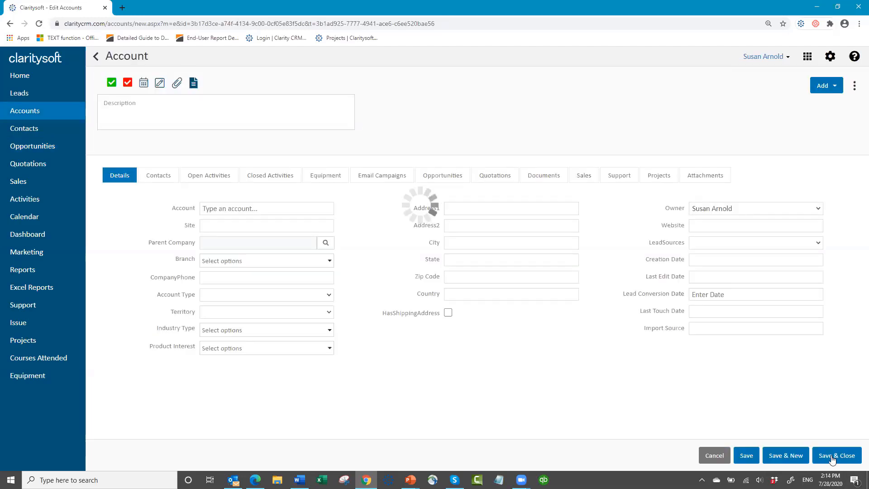
# Step: Add the Other sale reps column between Owner and Last Stage Edit in the Opportunities list and sort the list by it
pyautogui.click(28, 164)
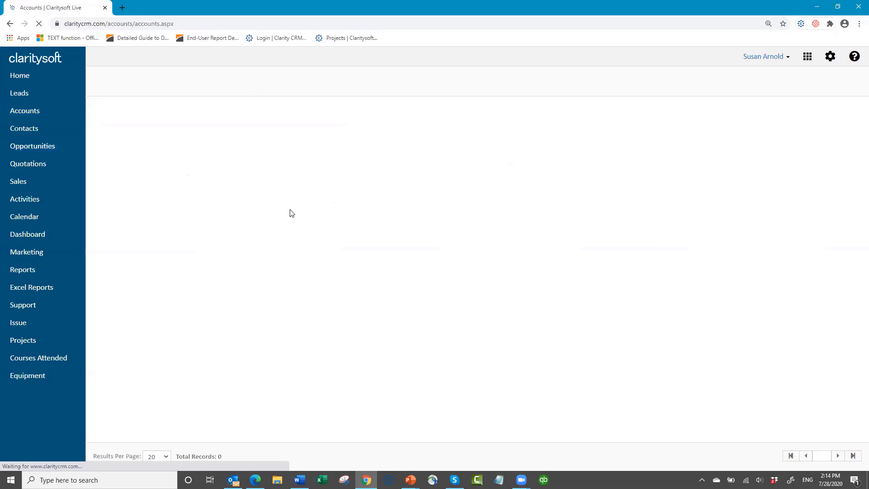
pyautogui.click(35, 150)
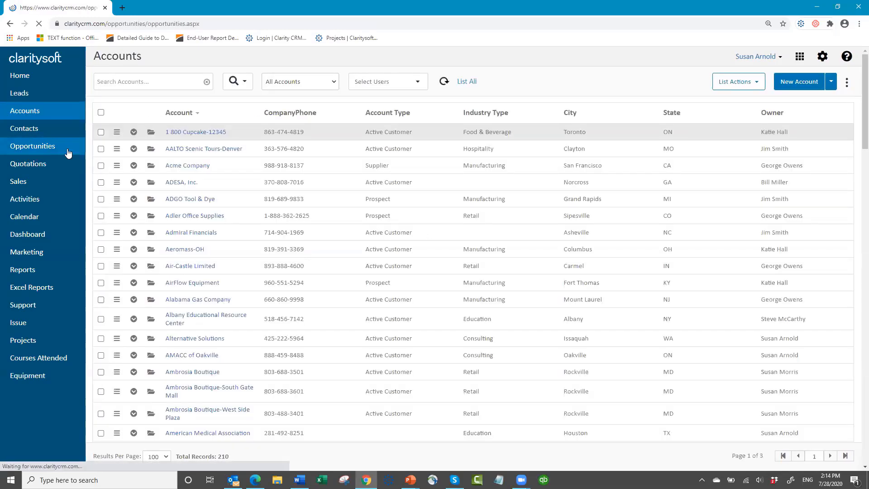
pyautogui.click(847, 86)
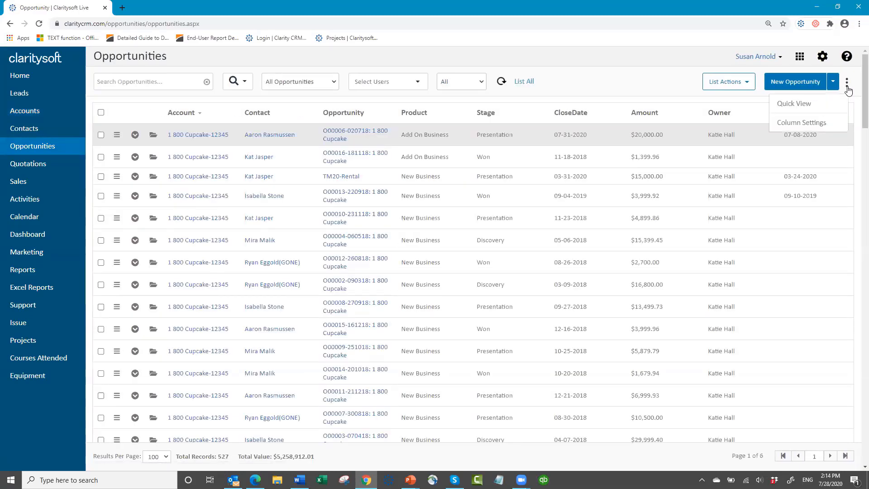
pyautogui.click(794, 125)
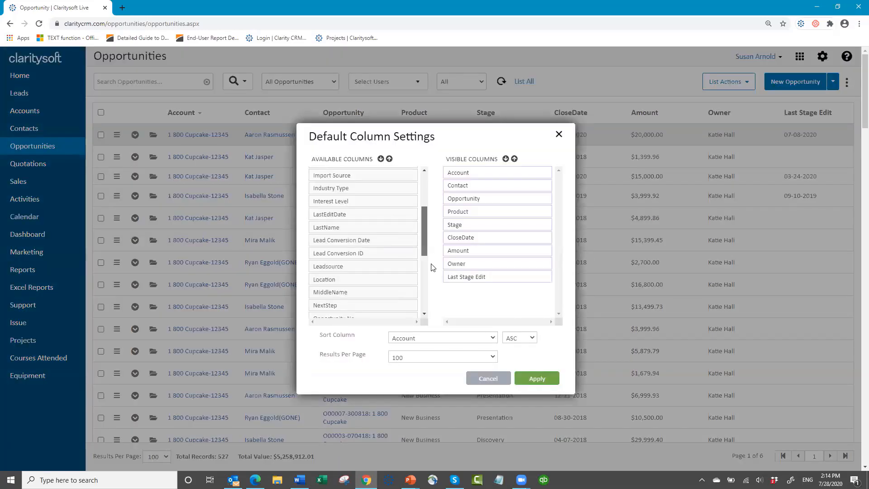
pyautogui.scroll(-3, 431, 266)
pyautogui.scroll(-1, 407, 290)
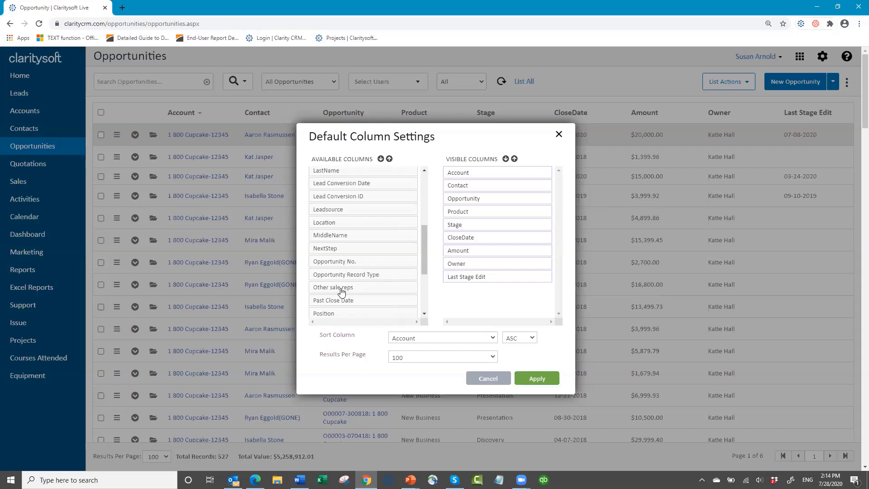
pyautogui.moveTo(336, 288); pyautogui.dragTo(483, 292)
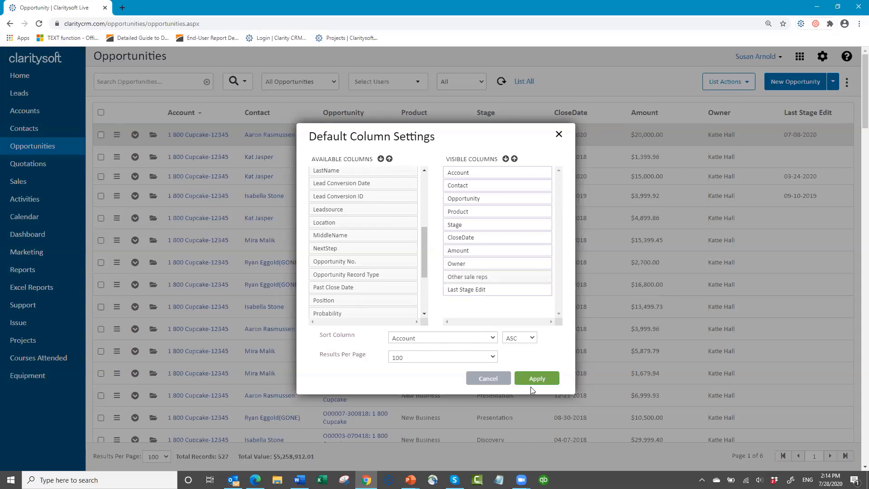
pyautogui.click(534, 381)
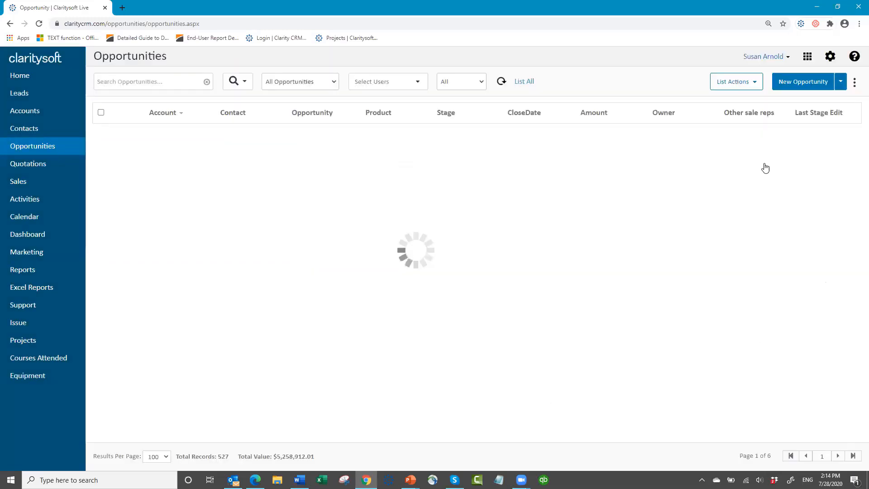
pyautogui.click(699, 144)
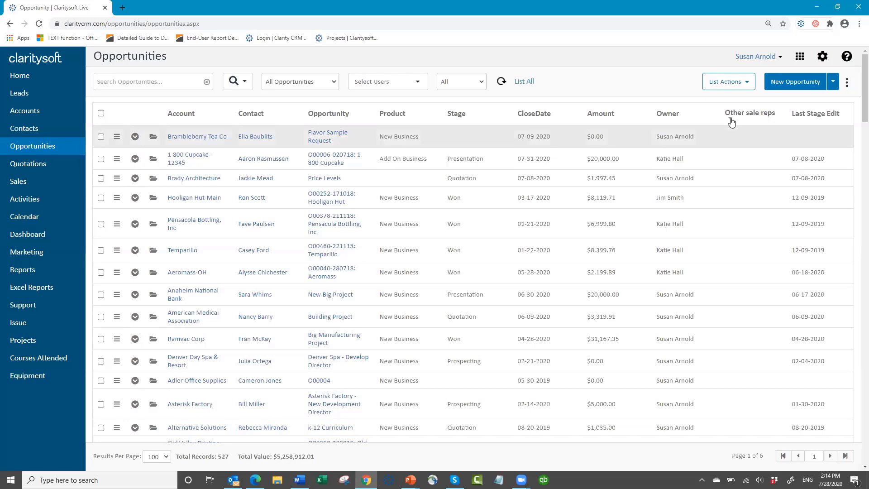
pyautogui.click(732, 121)
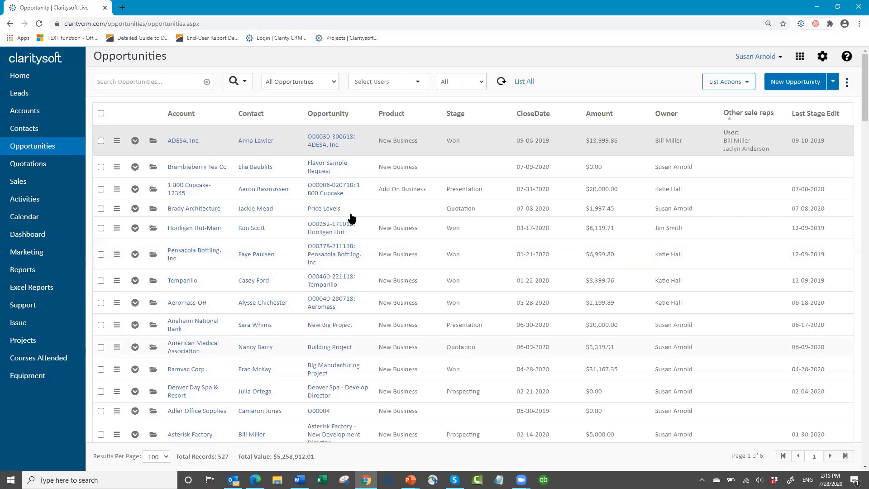
# Step: Start a new account custom field, enter Distributor as its name, and set its data type to Relationship
pyautogui.click(37, 114)
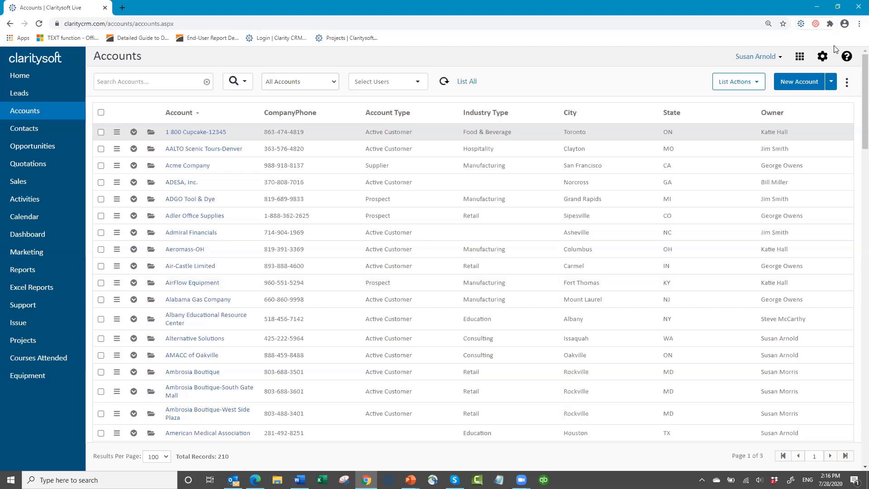
pyautogui.click(822, 57)
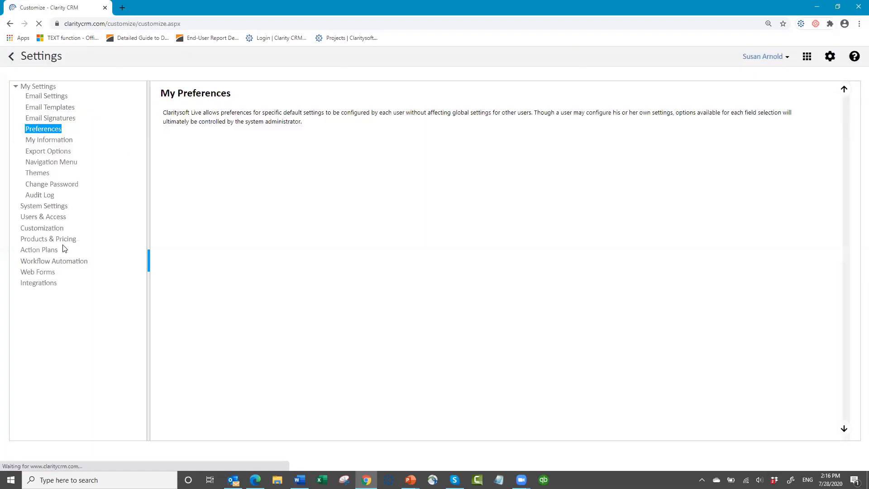
pyautogui.click(43, 228)
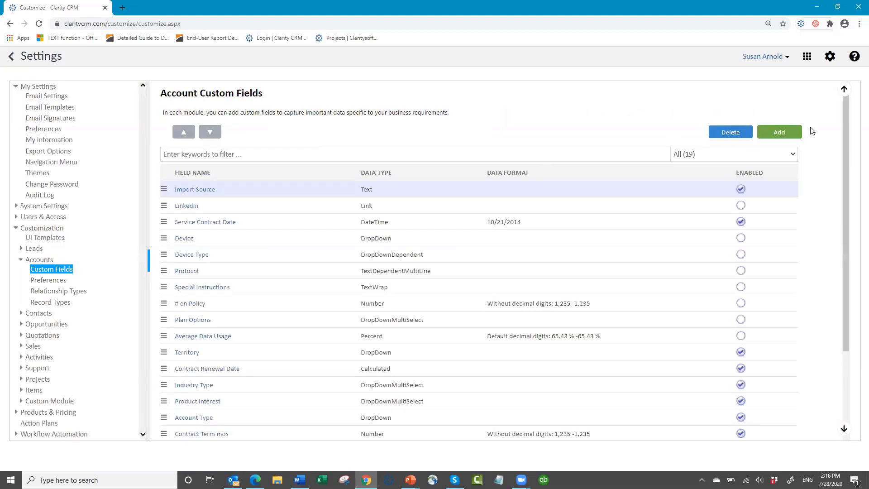
pyautogui.click(785, 133)
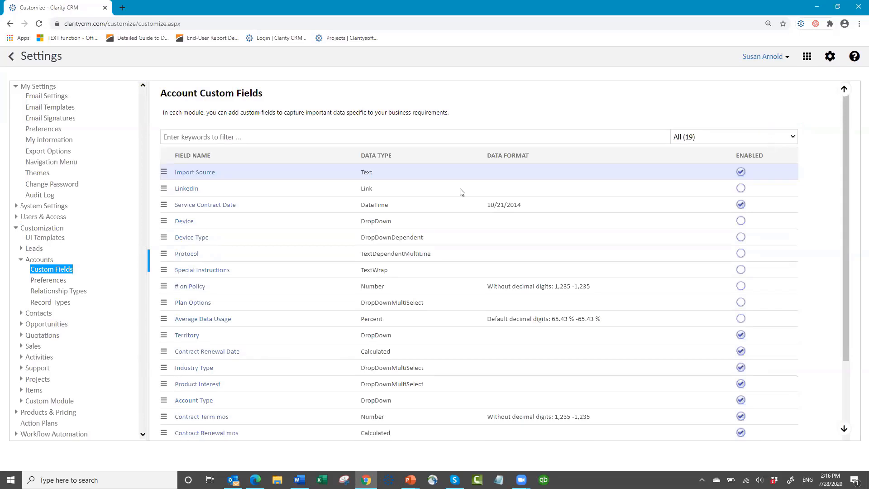
pyautogui.click(349, 141)
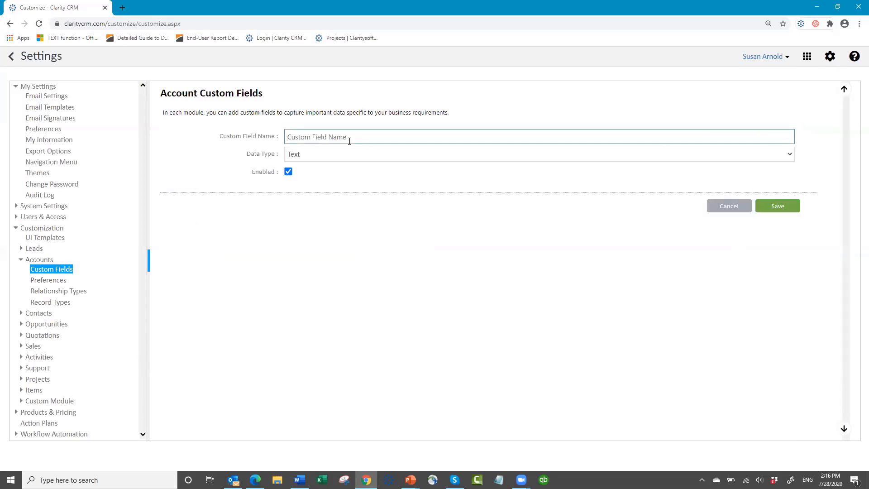
pyautogui.write('Distributor')
pyautogui.click(356, 156)
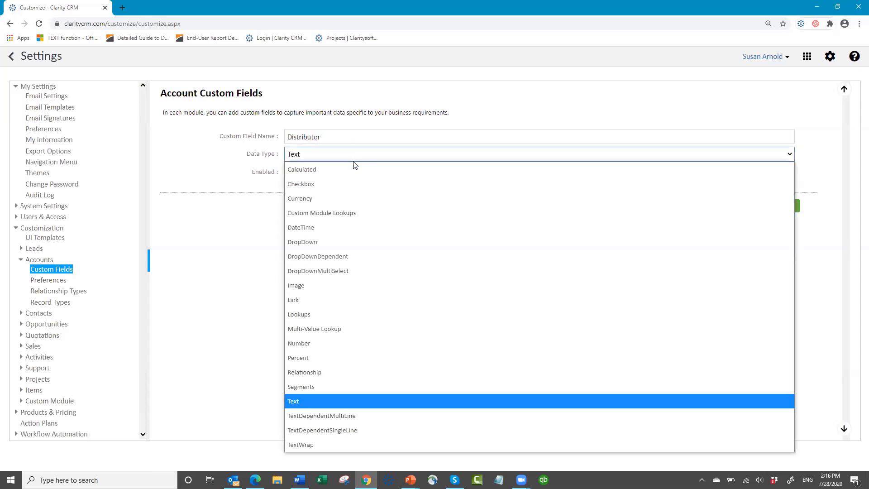
pyautogui.click(319, 372)
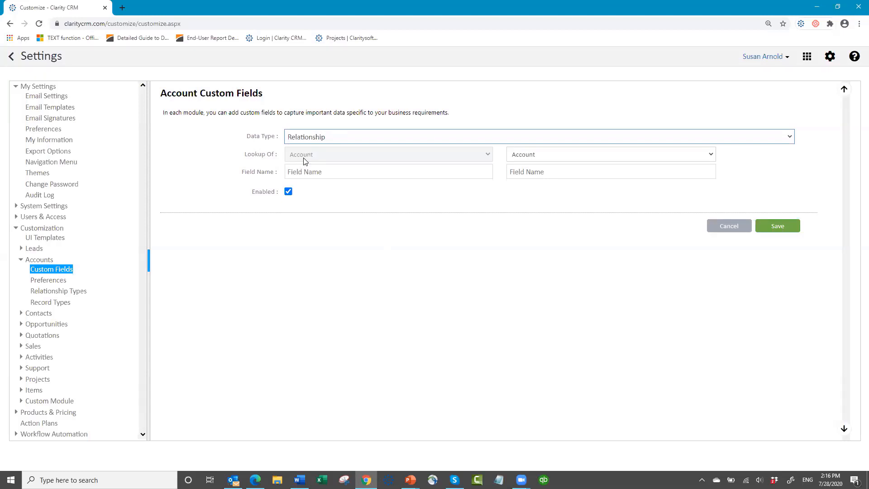
# Step: Define the account-to-account relationship with field names Distributor and Distributor Customer, and save it
pyautogui.click(328, 172)
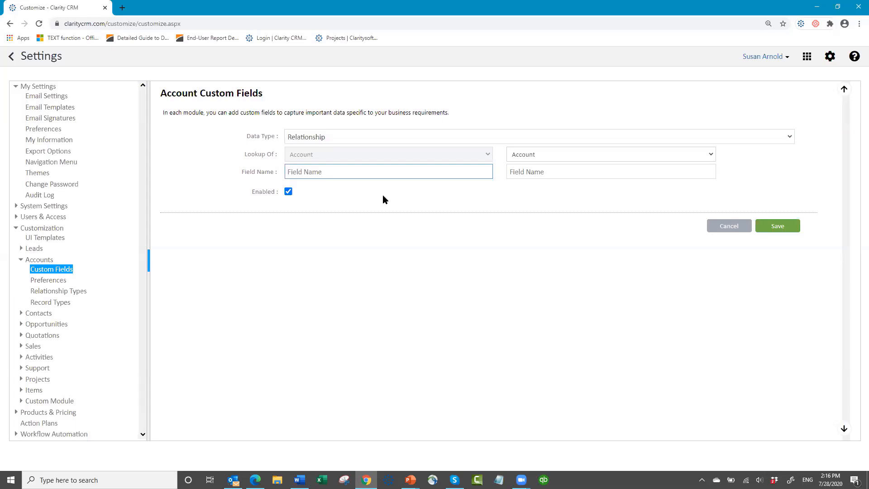
pyautogui.write('Distributori')
pyautogui.click(588, 158)
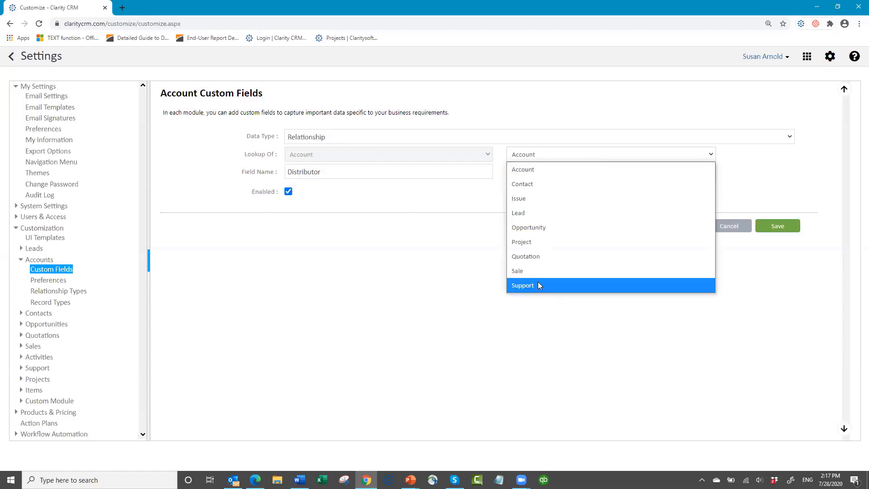
pyautogui.click(531, 172)
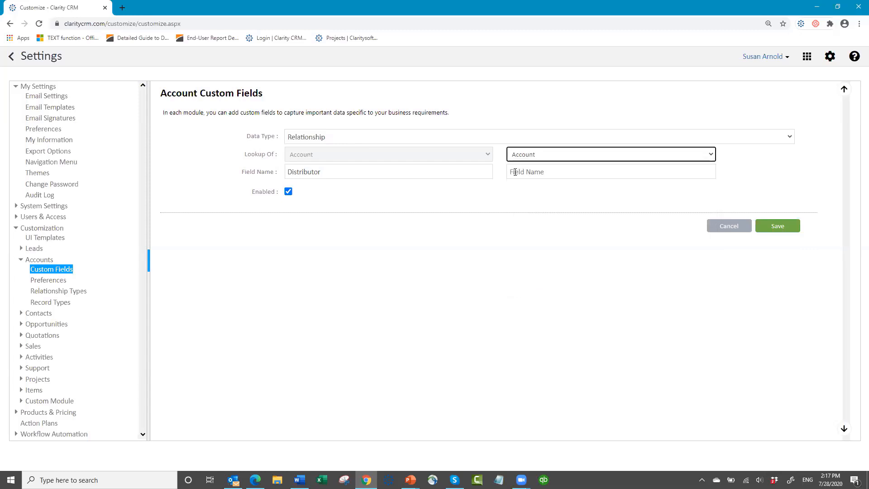
pyautogui.click(515, 172)
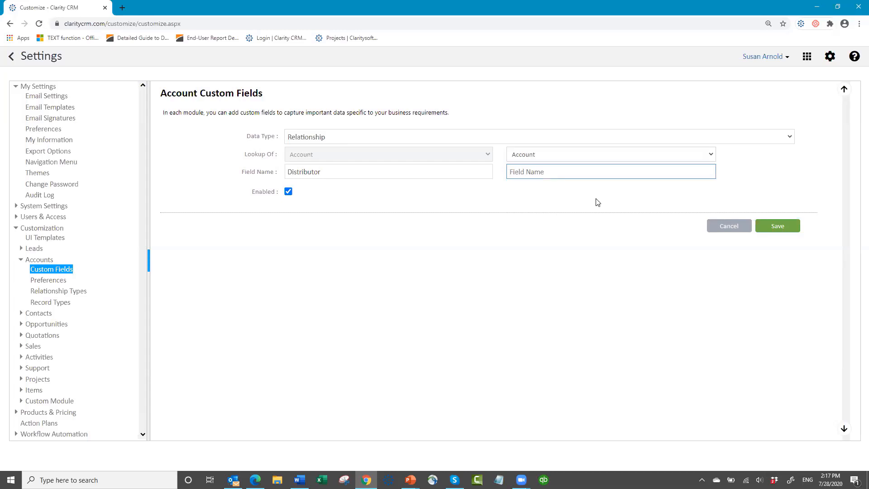
pyautogui.write('Distributor Customer')
pyautogui.click(778, 227)
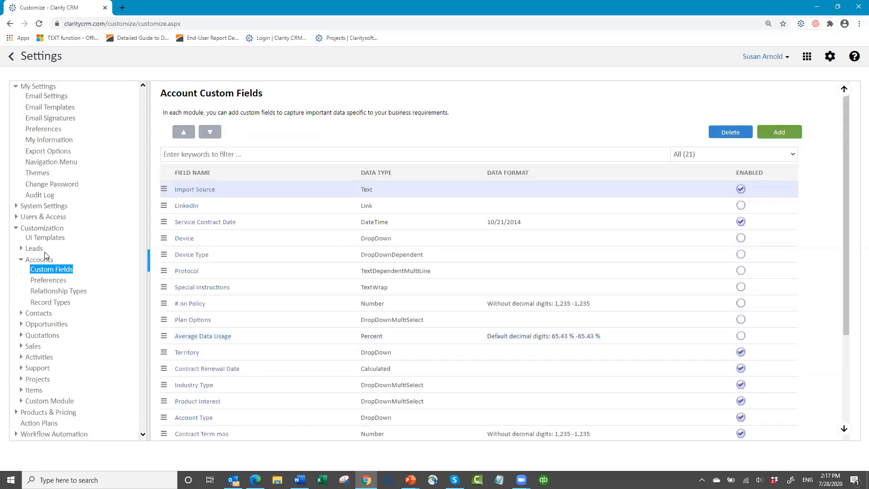
# Step: Place Distributor and Distributor Customer above Address 1 in primary Column 2 of the All profile's Account UI Template, and save the layout
pyautogui.click(50, 237)
pyautogui.click(53, 241)
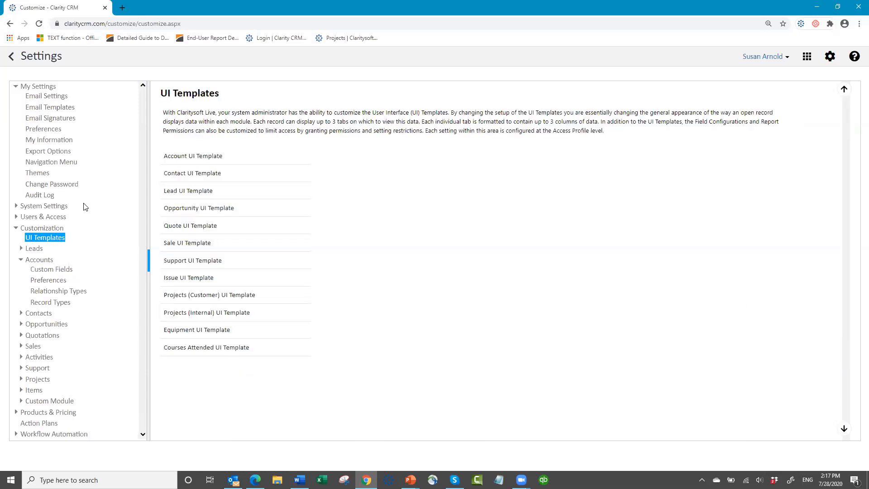
pyautogui.click(207, 161)
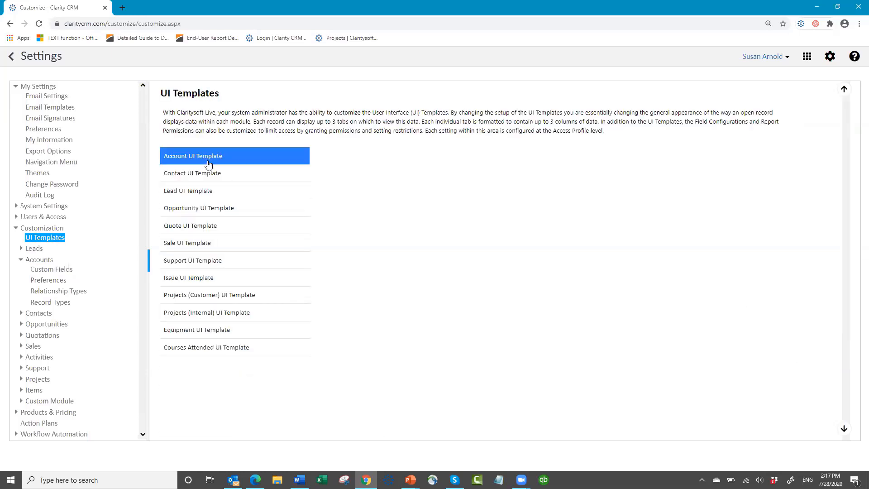
pyautogui.click(209, 164)
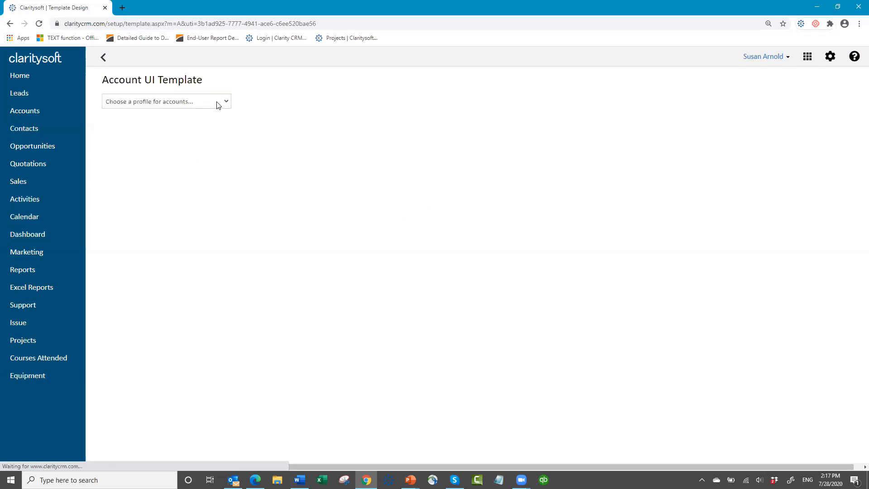
pyautogui.click(217, 104)
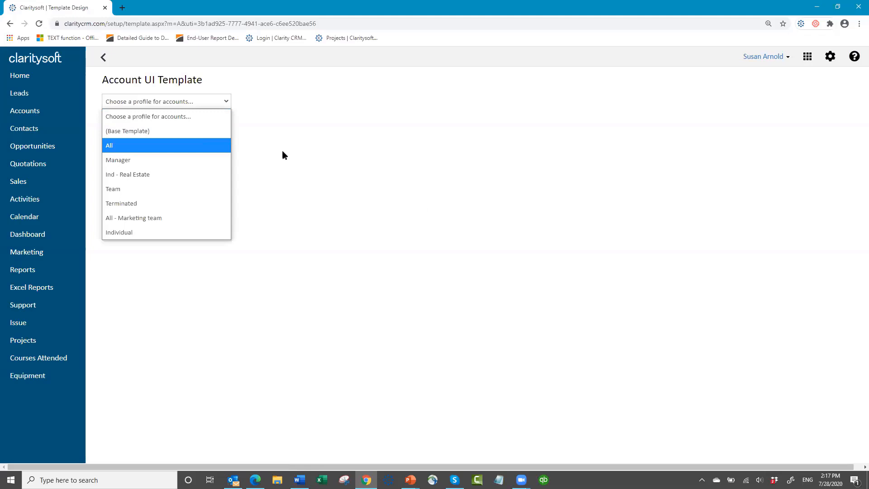
pyautogui.press('Return')
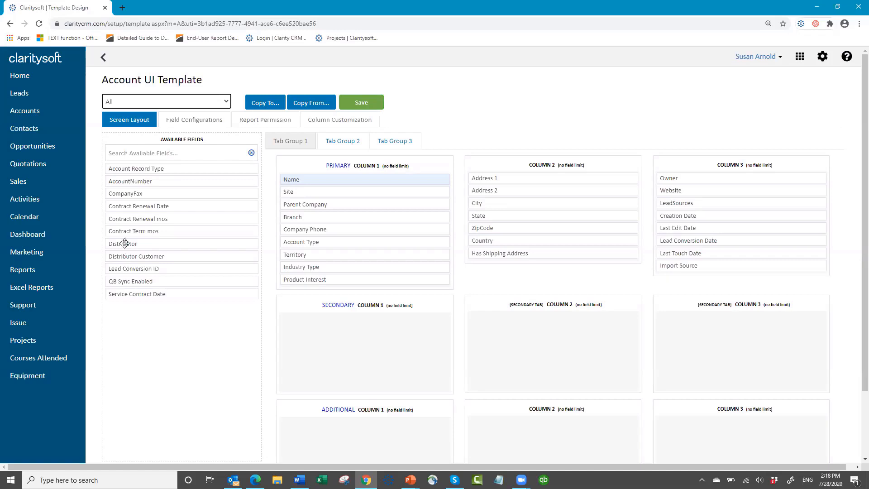
pyautogui.moveTo(125, 244); pyautogui.dragTo(495, 178)
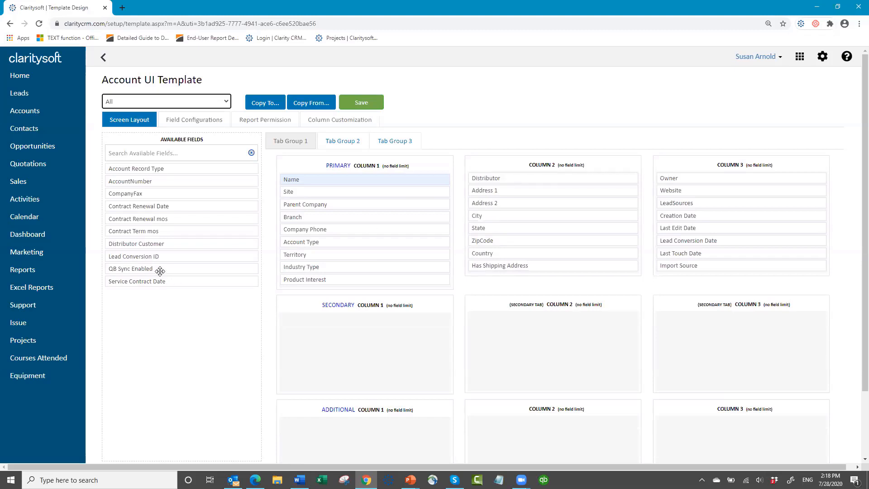
pyautogui.moveTo(156, 245); pyautogui.dragTo(527, 190)
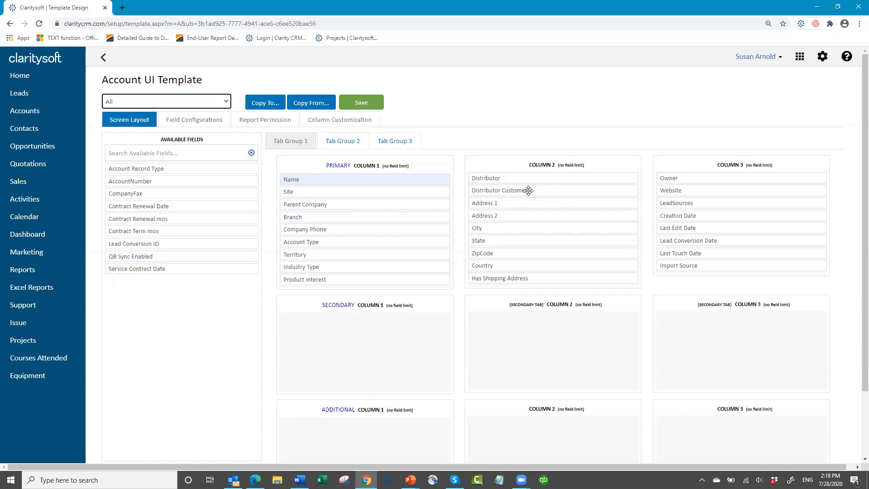
pyautogui.click(371, 103)
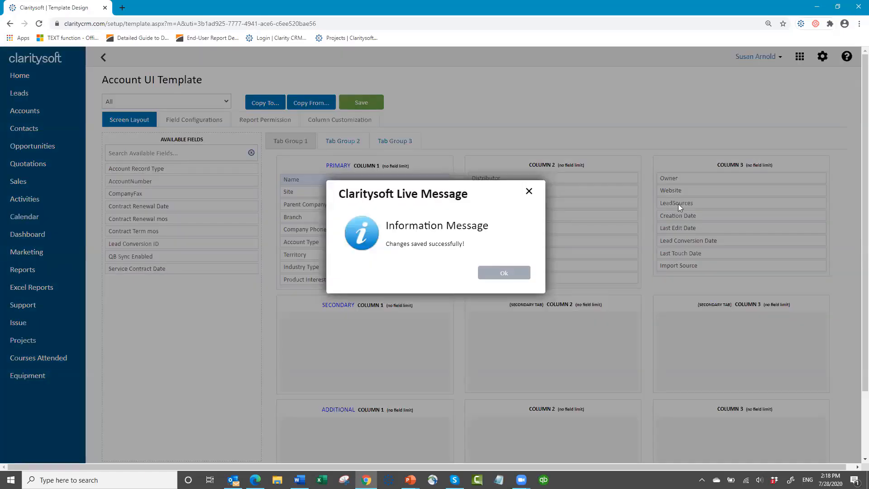
pyautogui.press('Return')
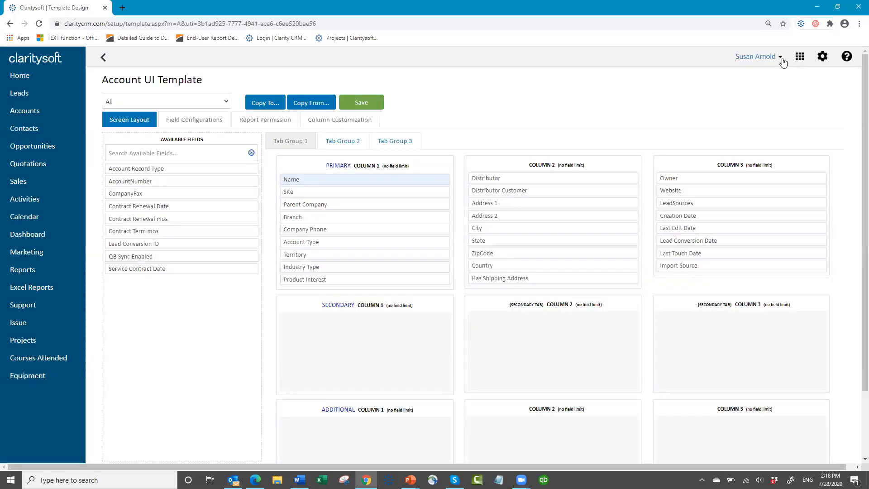
# Step: Log out of the CRM and sign back in by entering the account password
pyautogui.click(780, 56)
pyautogui.click(753, 114)
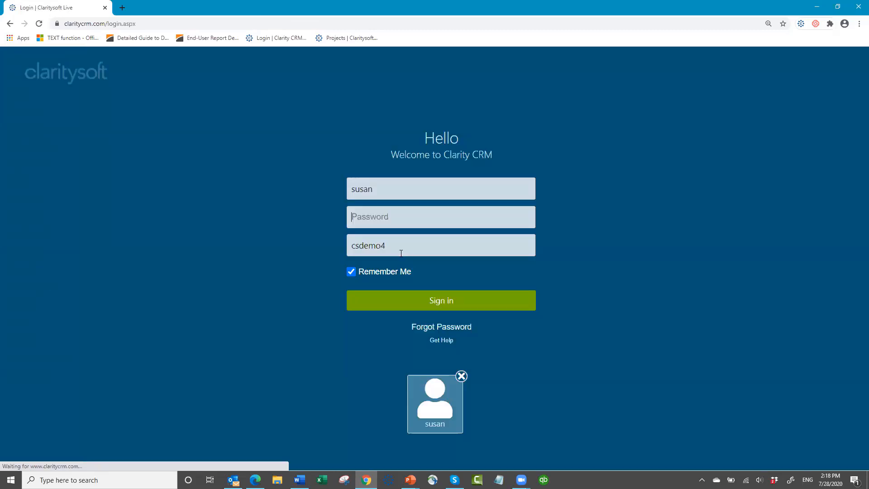
pyautogui.write('*******')
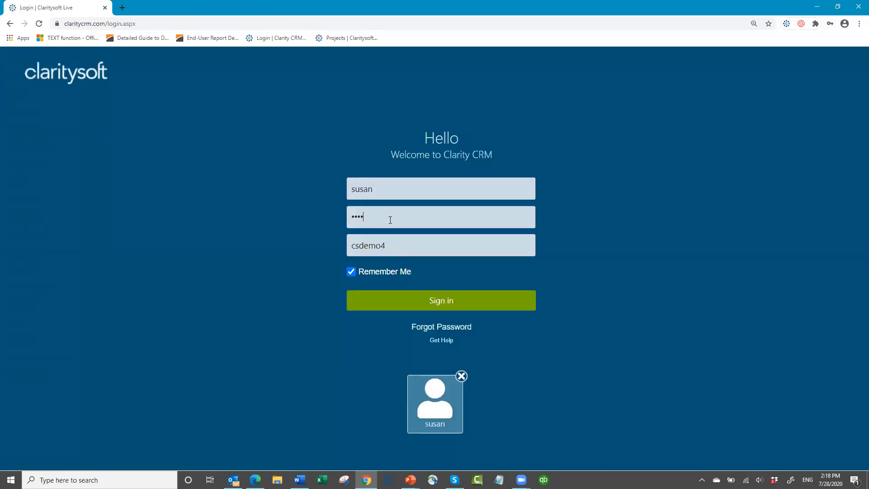
pyautogui.press('Return')
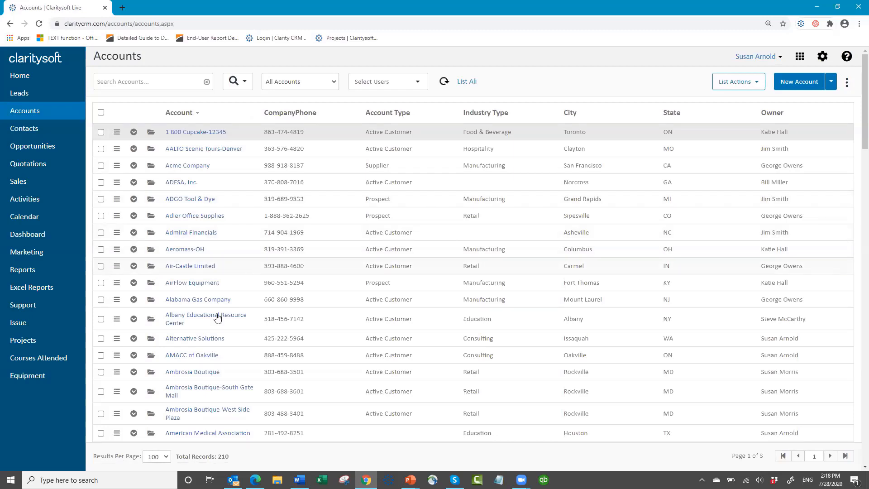
# Step: Add OK Distributors as the Distributor of the Air-Castle Limited account, and save and close the record
pyautogui.click(151, 268)
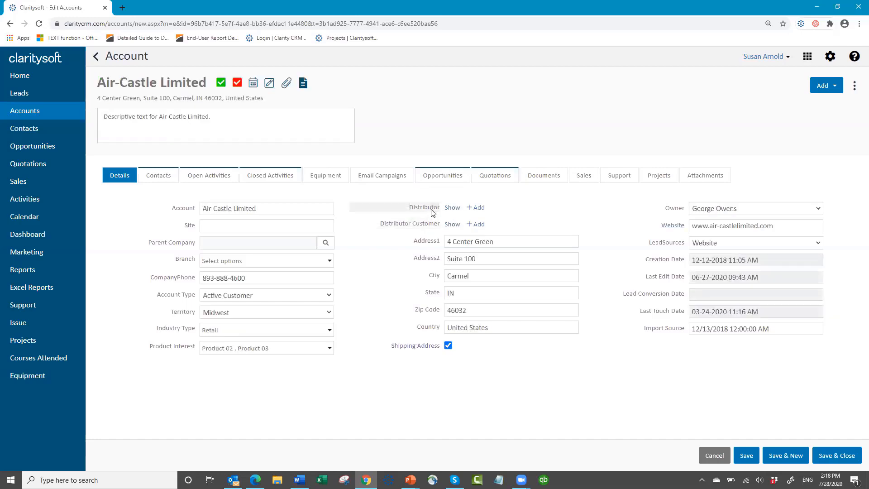
pyautogui.click(471, 209)
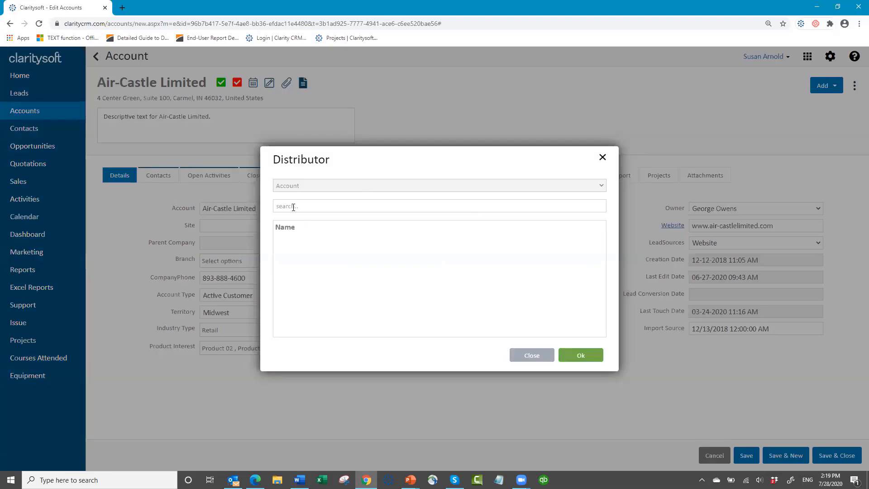
pyautogui.click(515, 205)
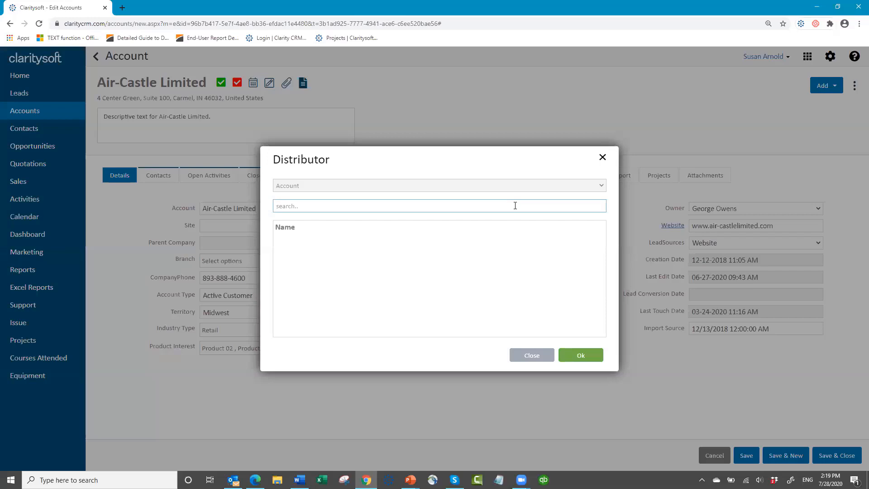
pyautogui.write('ok dis')
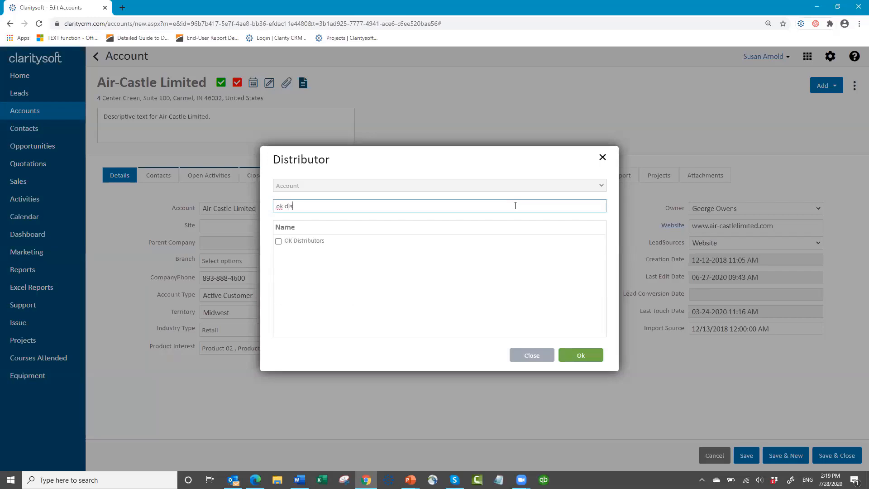
pyautogui.click(280, 241)
pyautogui.click(279, 242)
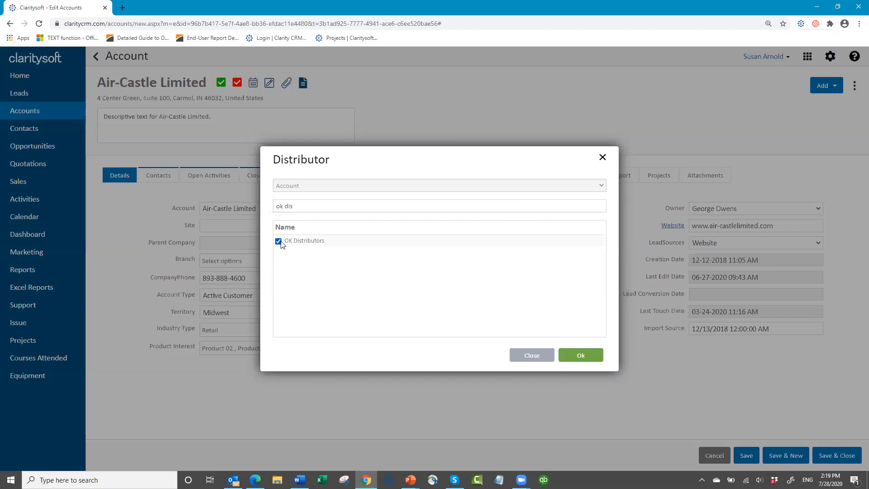
pyautogui.click(577, 356)
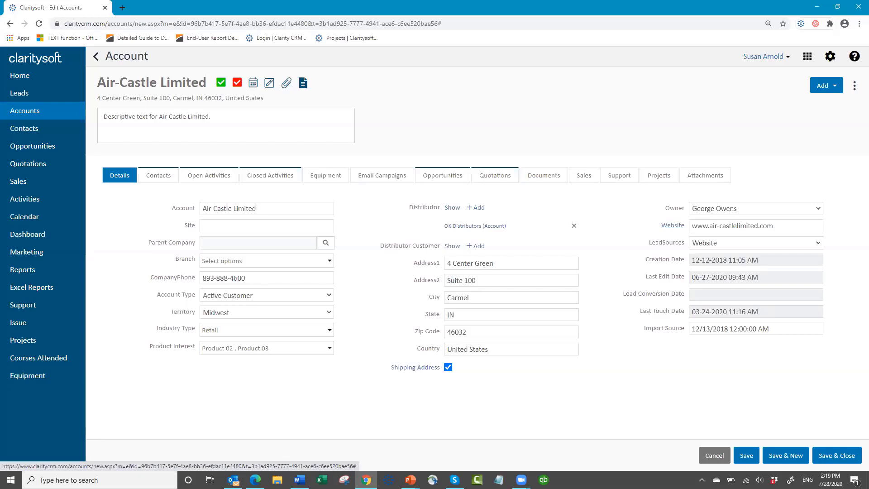
pyautogui.click(828, 453)
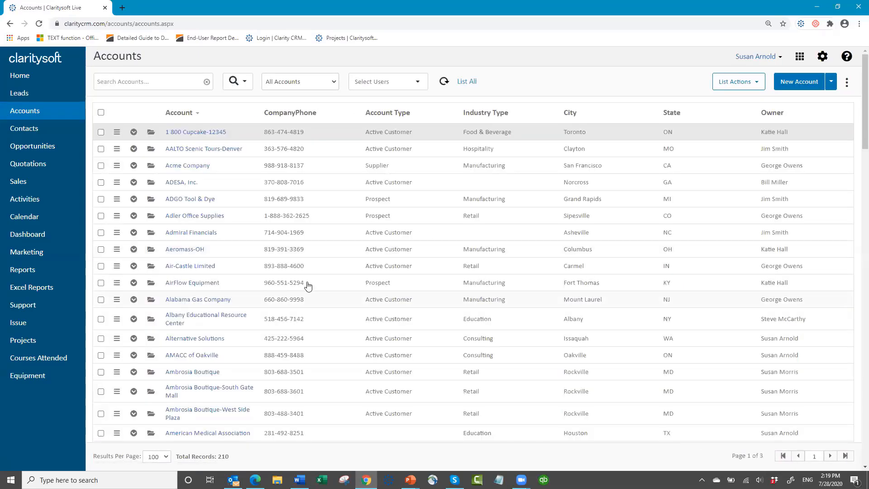
# Step: Open the AirFlow Equipment account and add OK Distributors as its Distributor
pyautogui.click(152, 286)
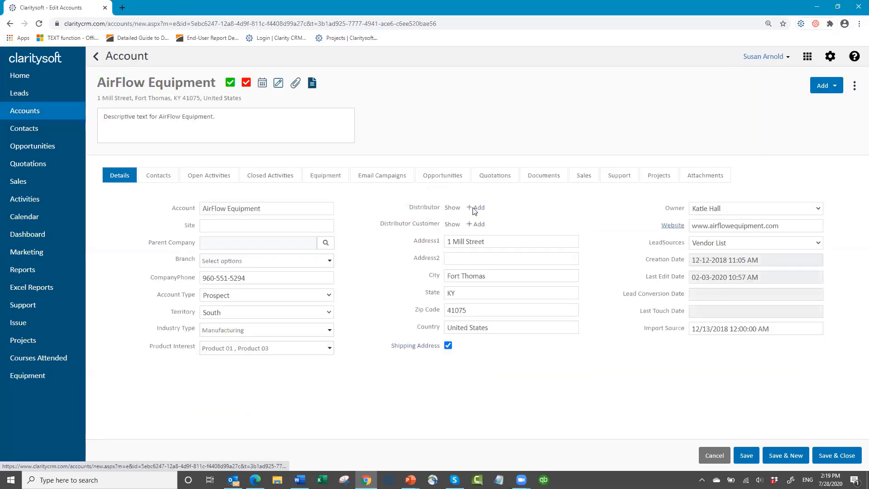
pyautogui.click(473, 207)
pyautogui.click(321, 212)
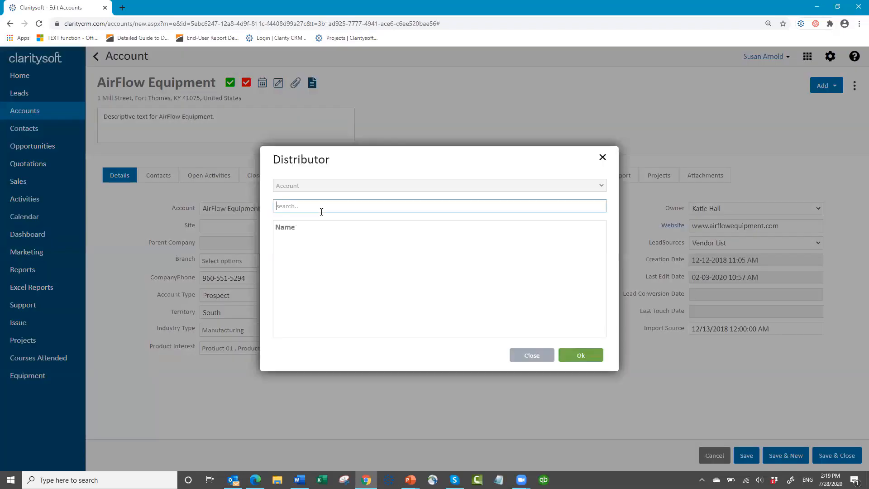
pyautogui.write('ok di')
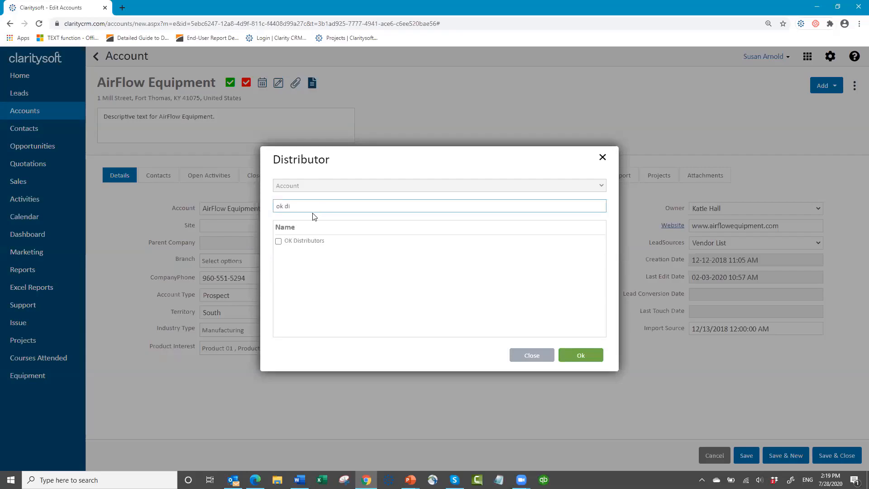
pyautogui.click(278, 242)
pyautogui.click(579, 357)
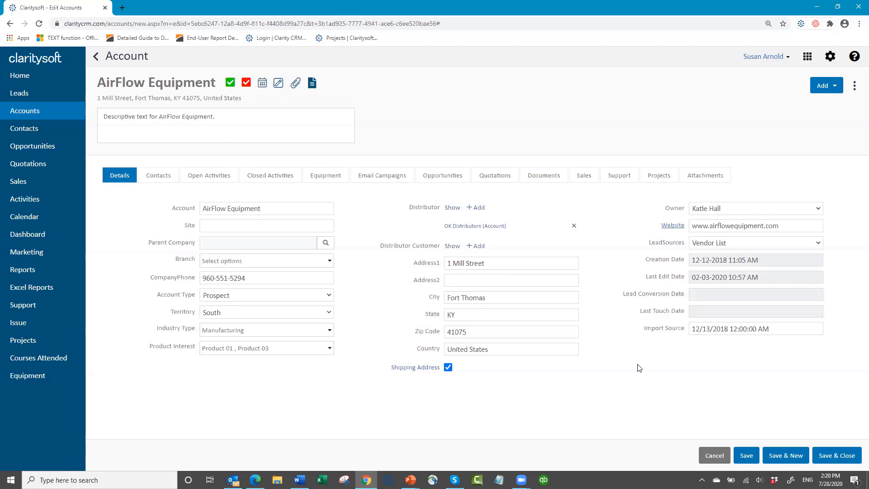
# Step: Save and close the AirFlow Equipment account, and open the OK Distributors account to show its Distributor Customer entries
pyautogui.click(841, 453)
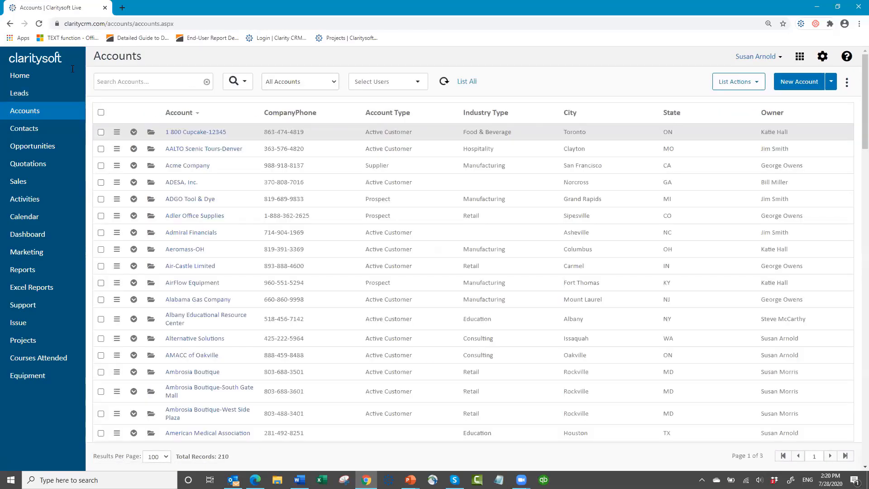
pyautogui.click(108, 76)
pyautogui.write('ok dis')
pyautogui.press('Return')
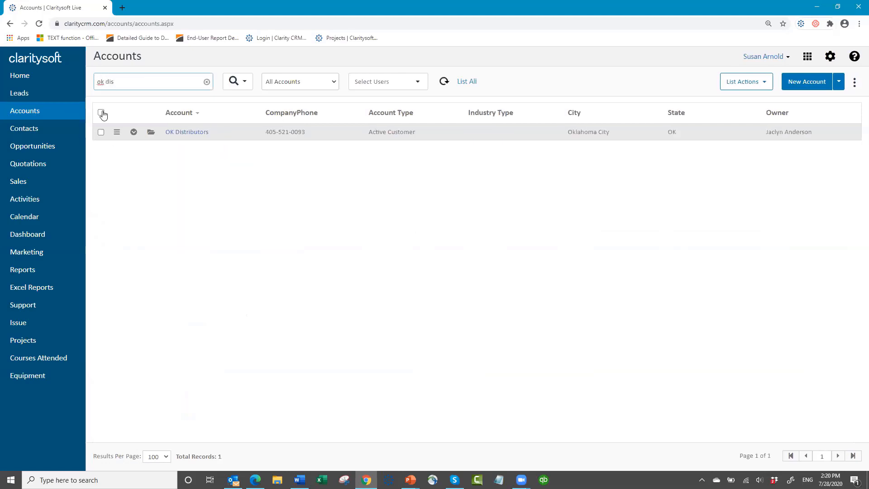
pyautogui.click(152, 134)
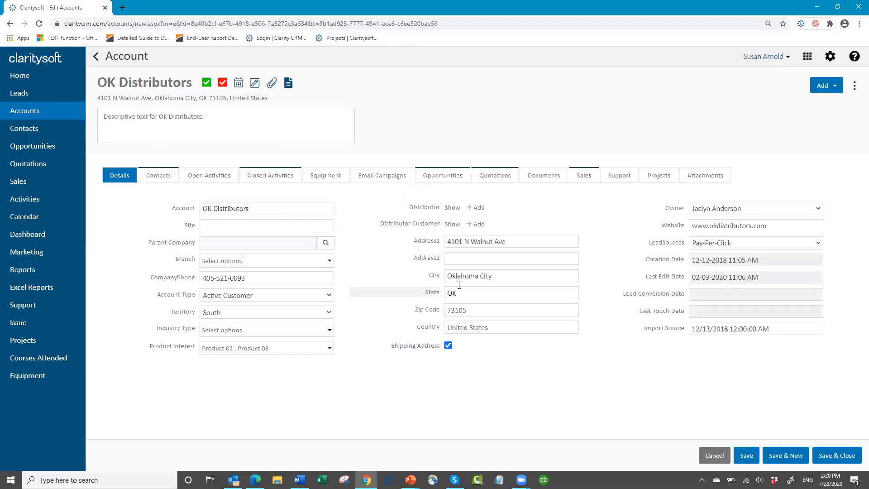
pyautogui.click(452, 225)
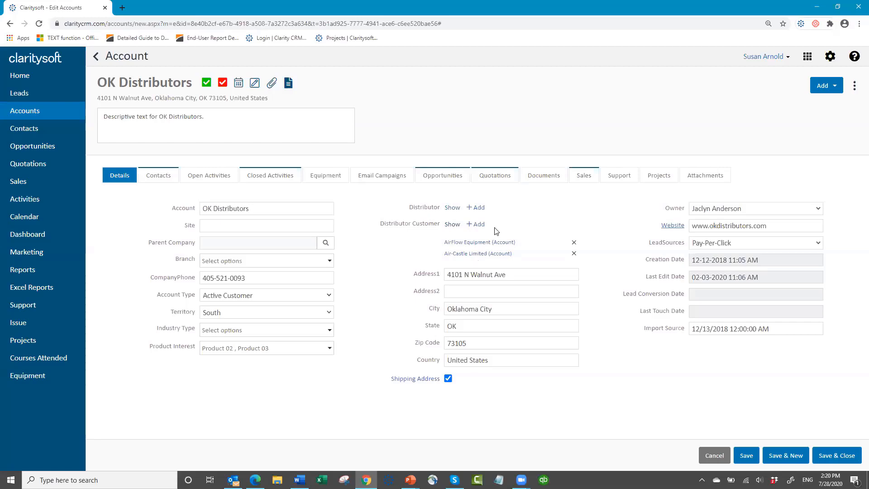
# Step: Add Titanium Brands as a Distributor Customer of OK Distributors, and save and close the account
pyautogui.click(471, 225)
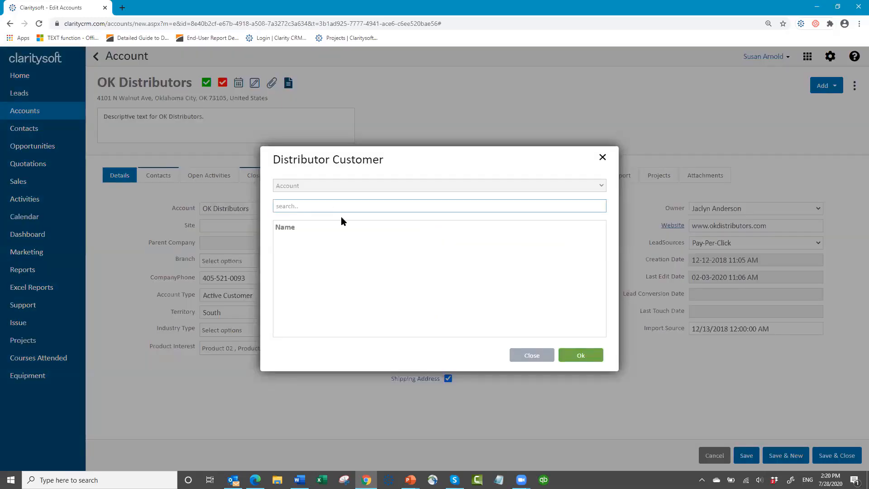
pyautogui.write('bra')
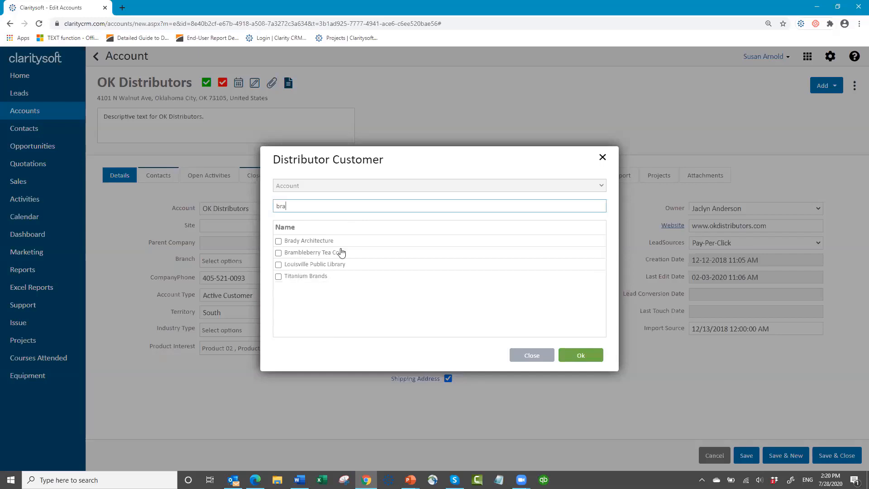
pyautogui.click(278, 277)
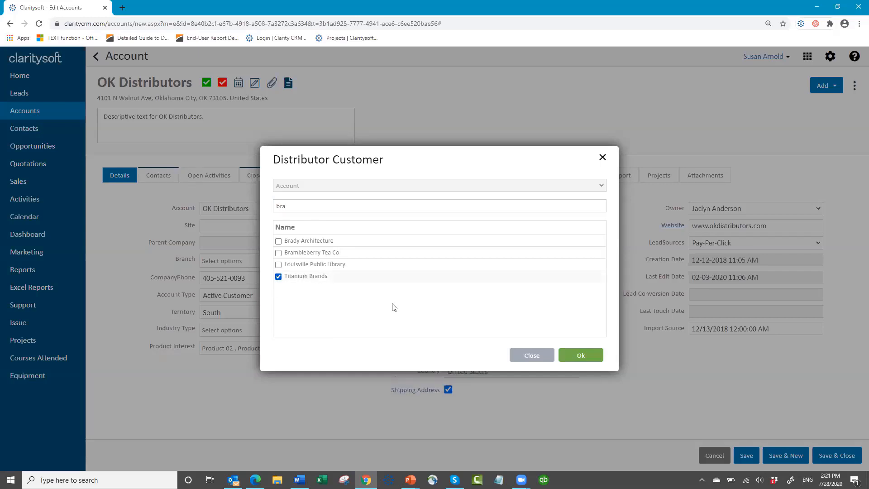
pyautogui.click(581, 355)
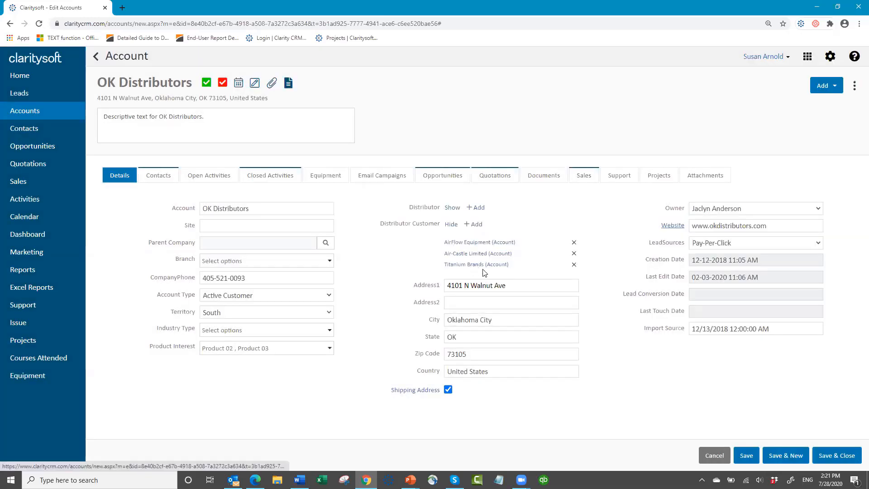
pyautogui.click(836, 456)
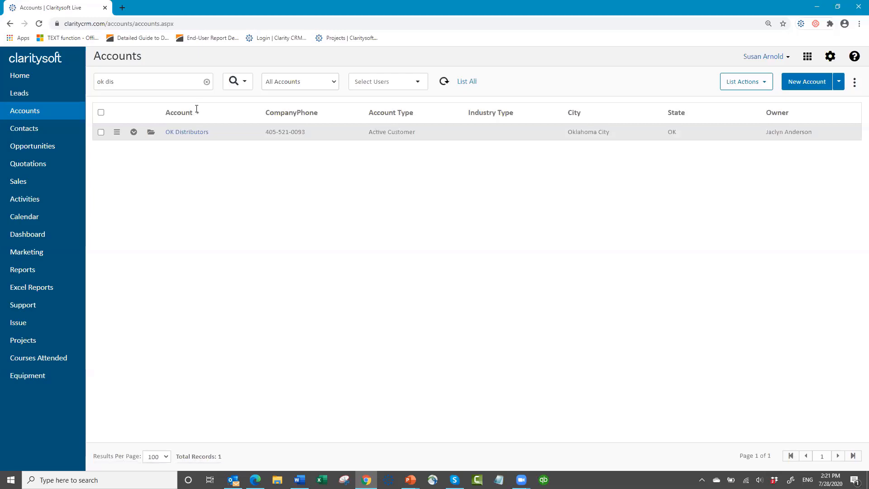
# Step: Search the accounts for titanium, open Titanium Brands and show its linked Distributor
pyautogui.click(167, 86)
pyautogui.press('BackSpace')
pyautogui.press('BackSpace')
pyautogui.press('BackSpace')
pyautogui.press('BackSpace')
pyautogui.press('BackSpace')
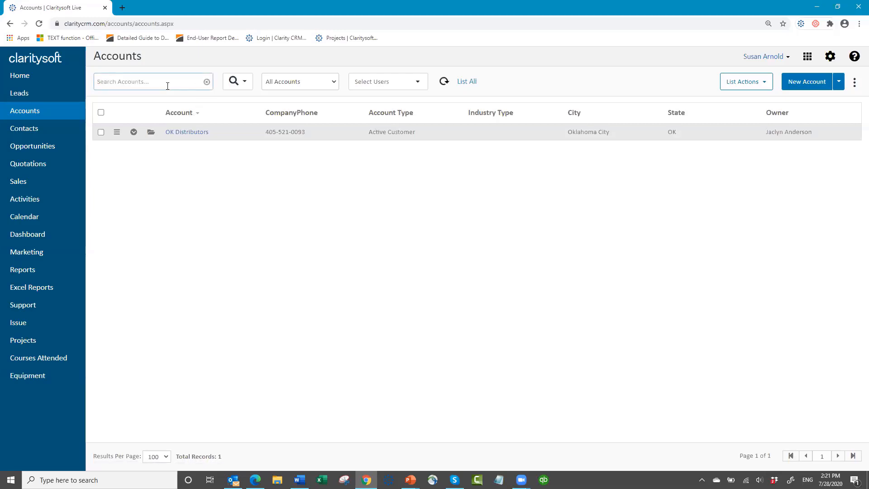
pyautogui.write('titani')
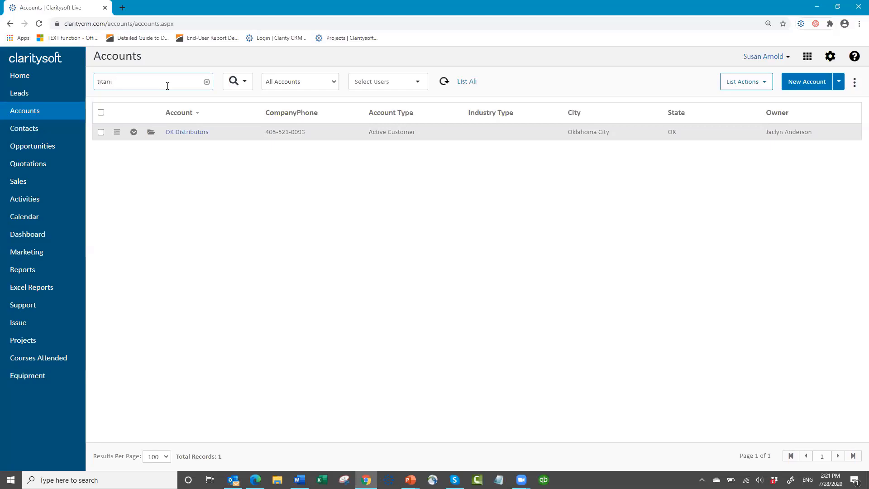
pyautogui.write('um')
pyautogui.press('Return')
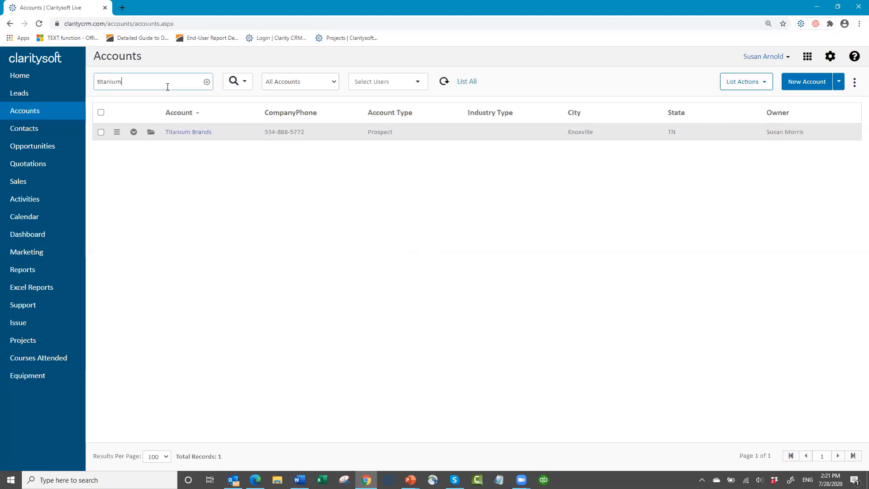
pyautogui.click(151, 133)
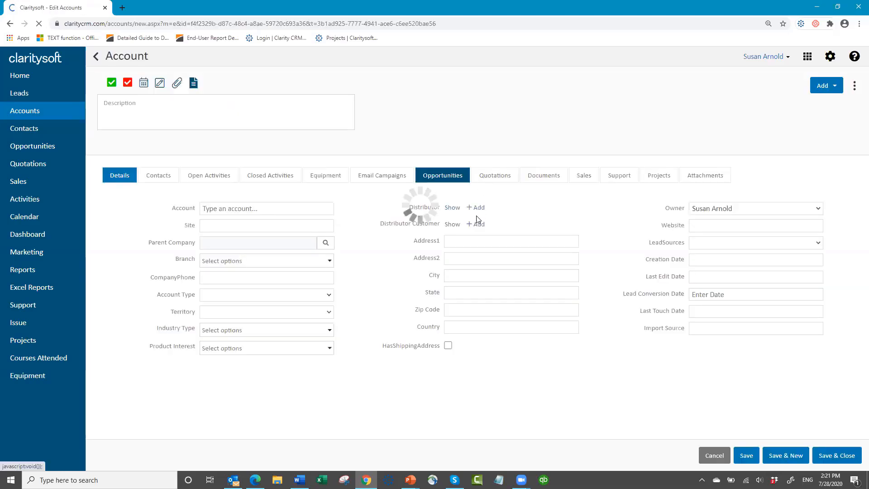
pyautogui.click(450, 209)
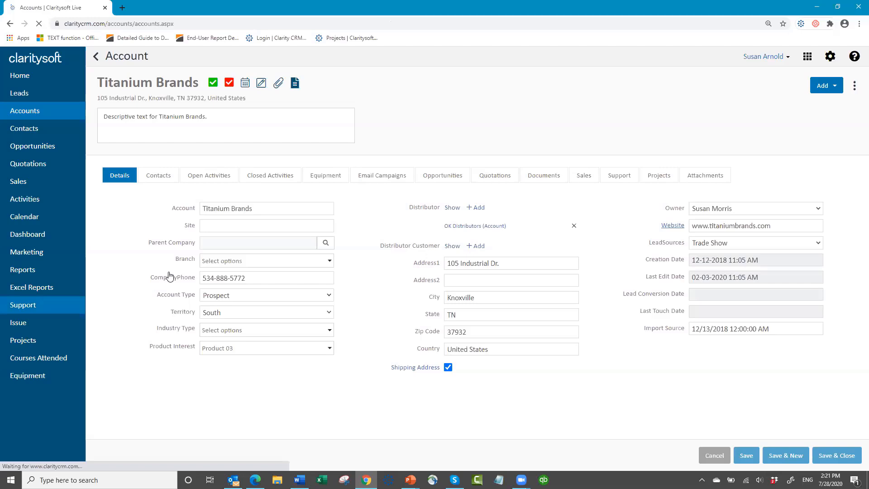
# Step: Add Distributor to the accounts list's default visible columns between Industry Type and City, and clear the account search
pyautogui.click(854, 85)
pyautogui.click(810, 120)
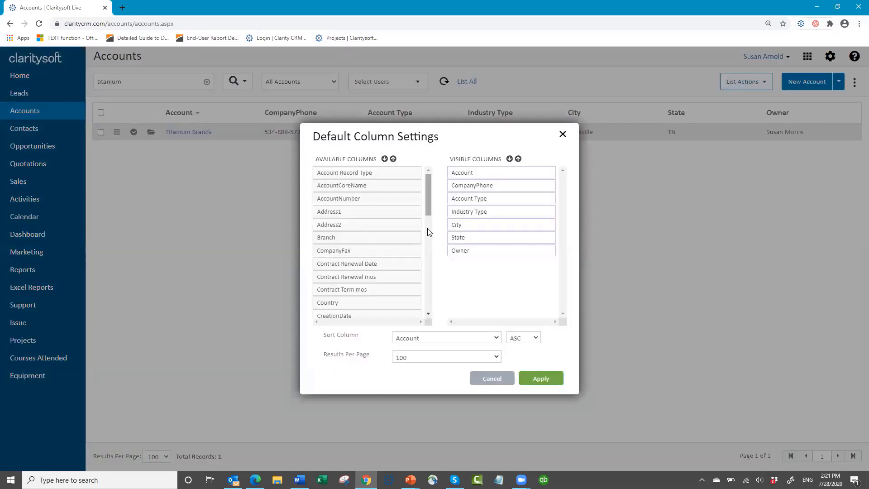
pyautogui.scroll(-3, 355, 253)
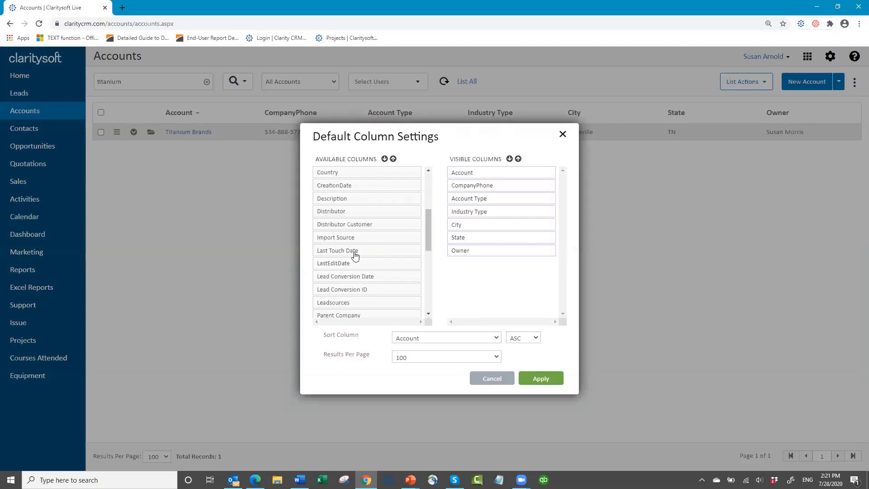
pyautogui.moveTo(339, 211); pyautogui.dragTo(475, 223)
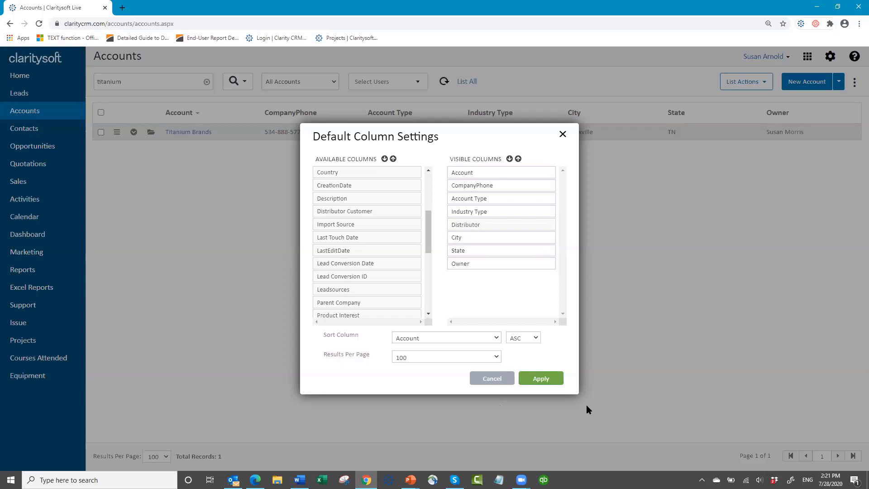
pyautogui.click(535, 380)
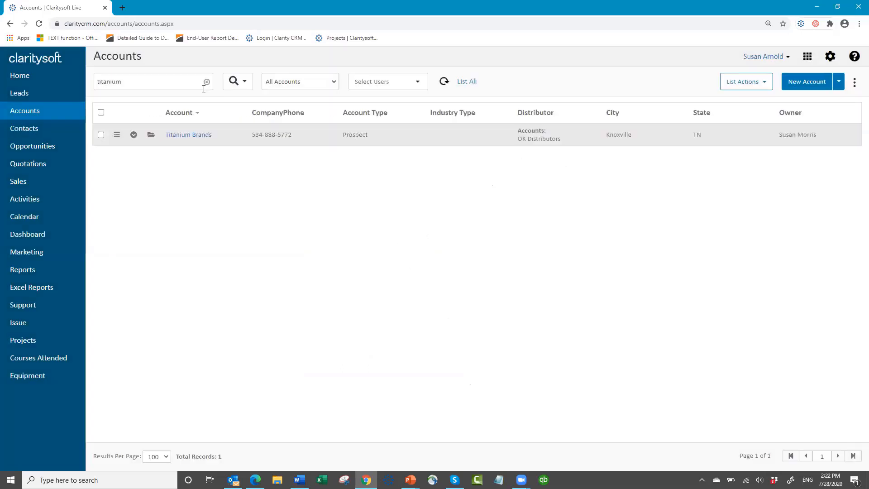
pyautogui.click(207, 82)
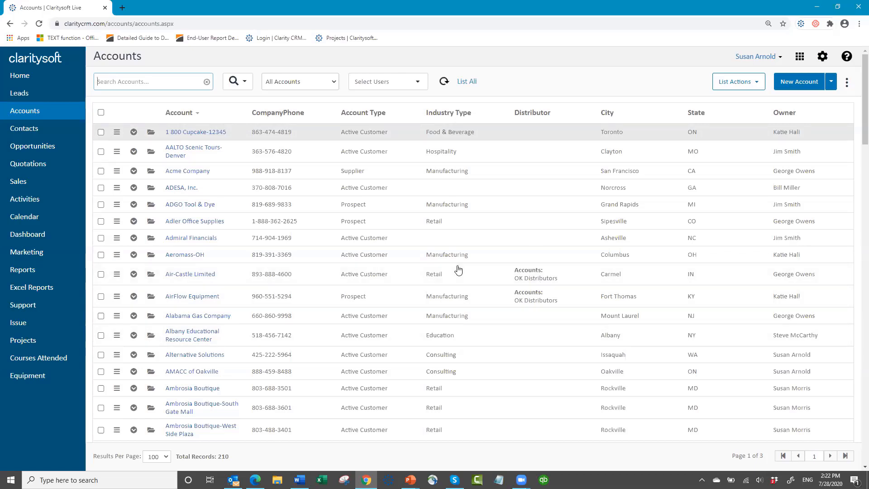
# Step: Start an advanced account search and choose Distributor as the field of a standard filter
pyautogui.click(246, 81)
pyautogui.click(247, 83)
pyautogui.click(249, 101)
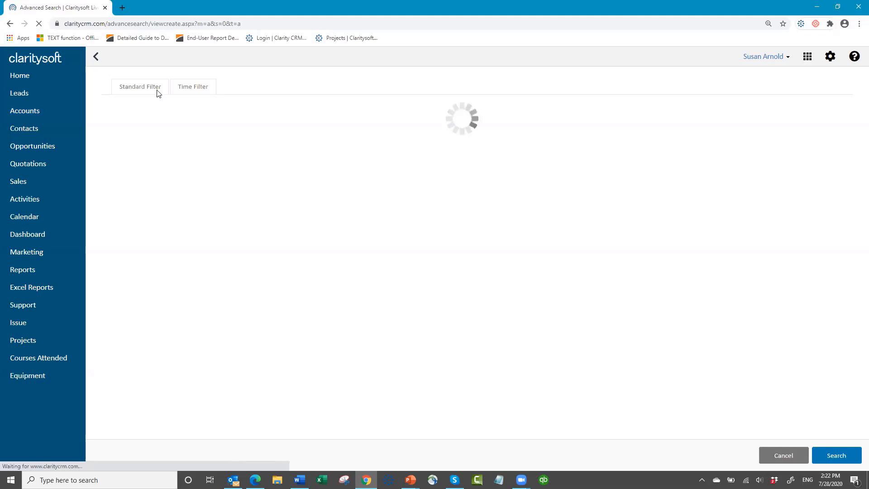
pyautogui.click(175, 90)
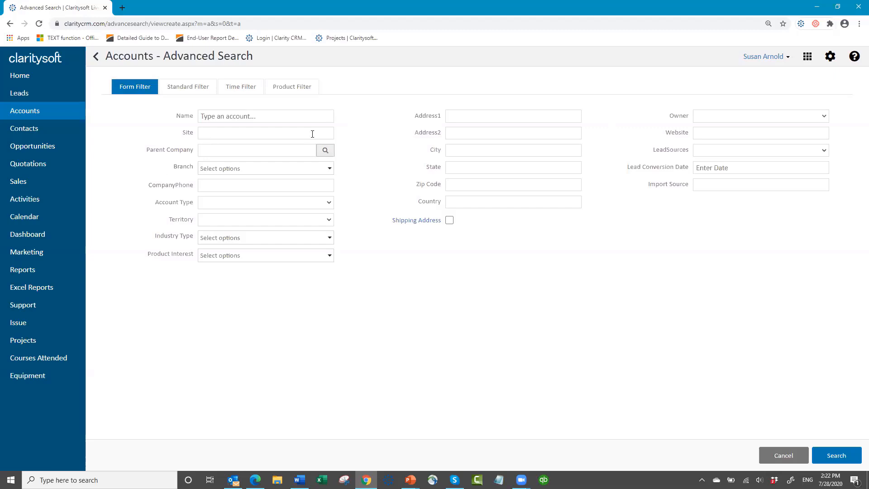
pyautogui.click(200, 88)
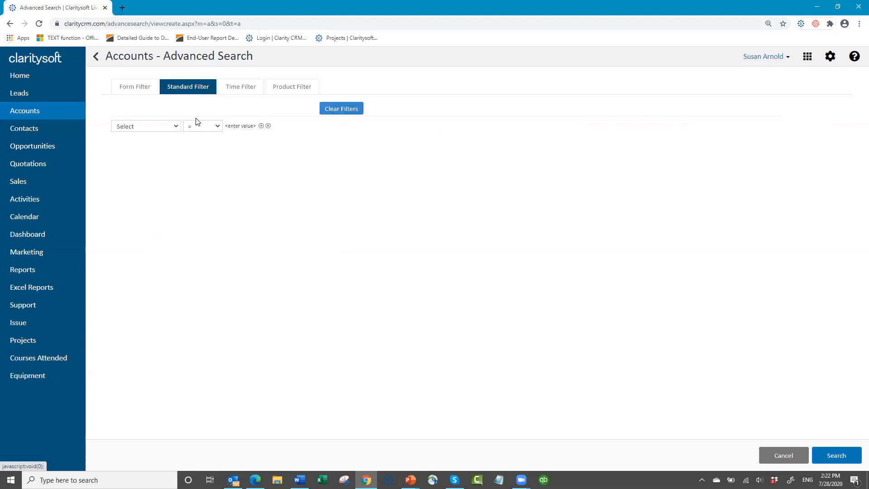
pyautogui.click(177, 127)
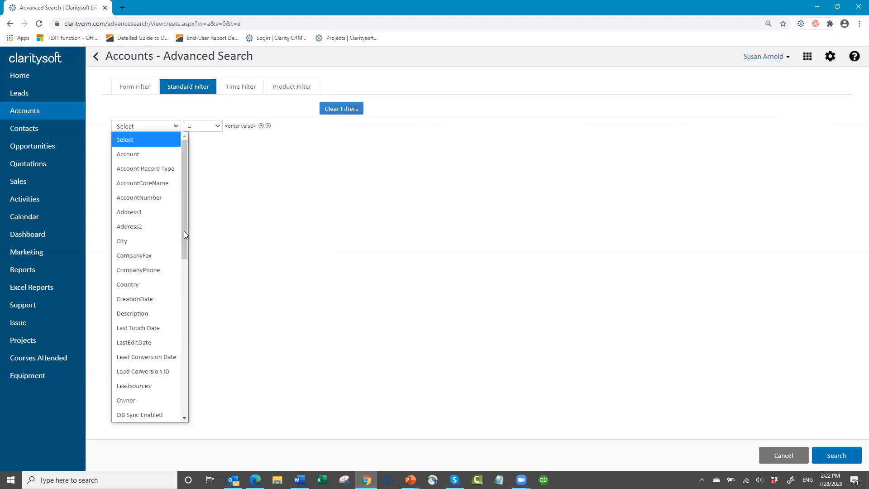
pyautogui.scroll(-1, 185, 250)
pyautogui.scroll(-8, 180, 316)
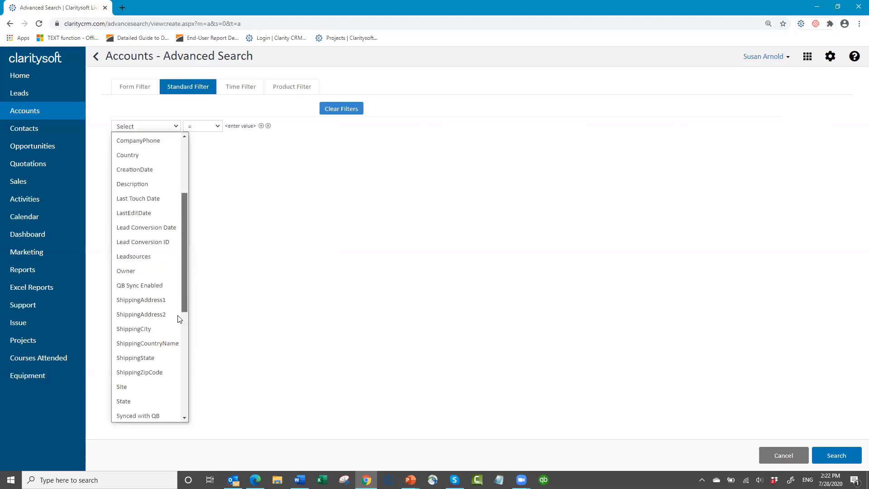
pyautogui.moveTo(165, 372); pyautogui.dragTo(165, 371)
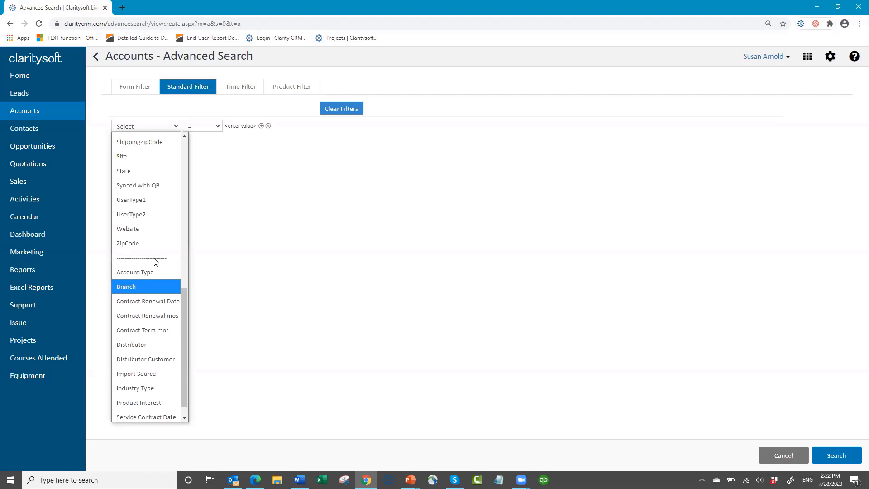
pyautogui.click(155, 344)
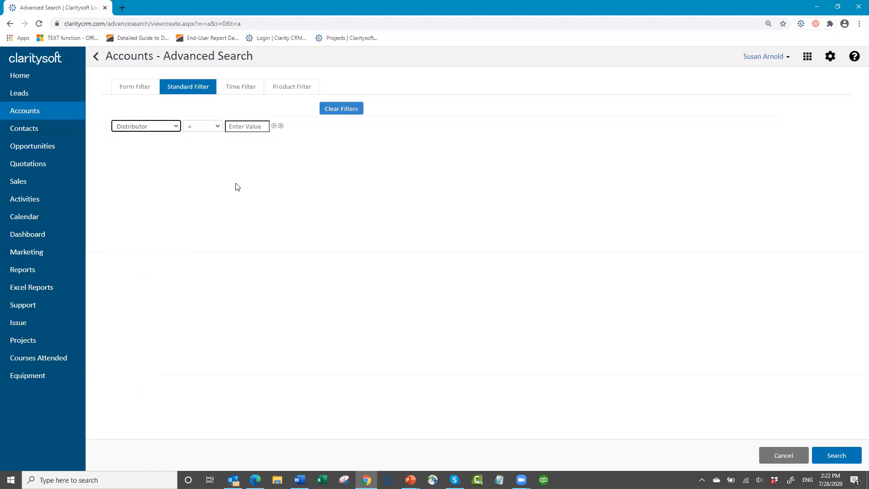
# Step: Set the Distributor filter to Contains "OK dis" and run the advanced search
pyautogui.click(218, 127)
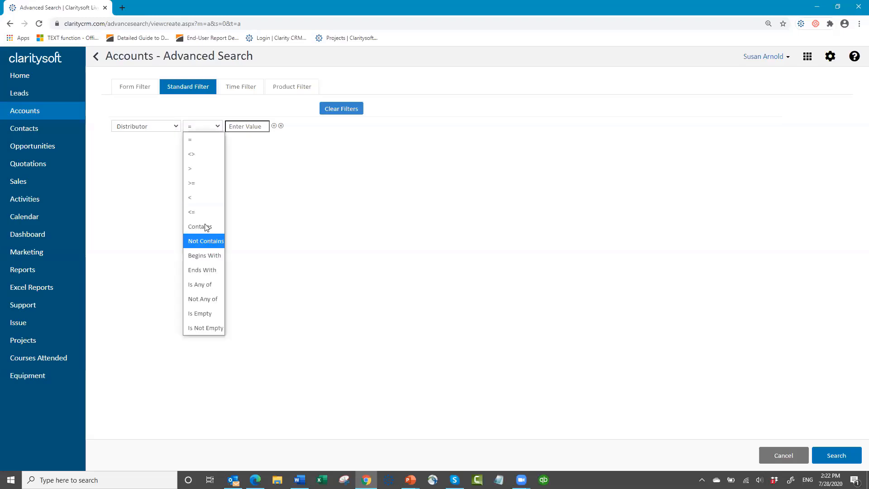
pyautogui.click(205, 227)
pyautogui.click(249, 126)
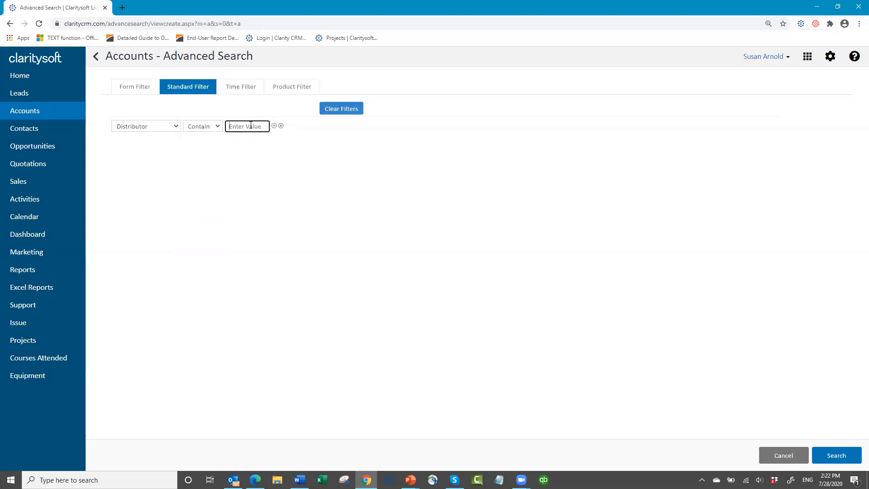
pyautogui.write('OK dis')
pyautogui.click(832, 456)
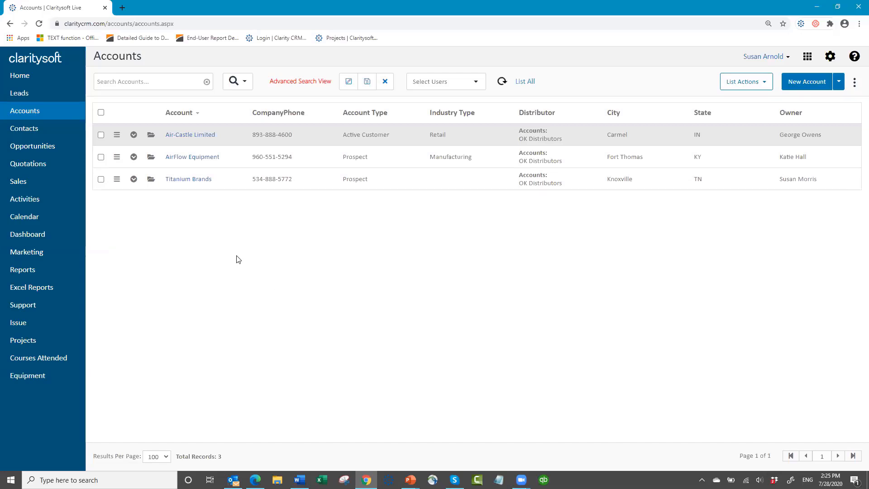
# Step: View the Equipment records, and open support ticket T00006 to view its Equipment Info field
pyautogui.click(26, 380)
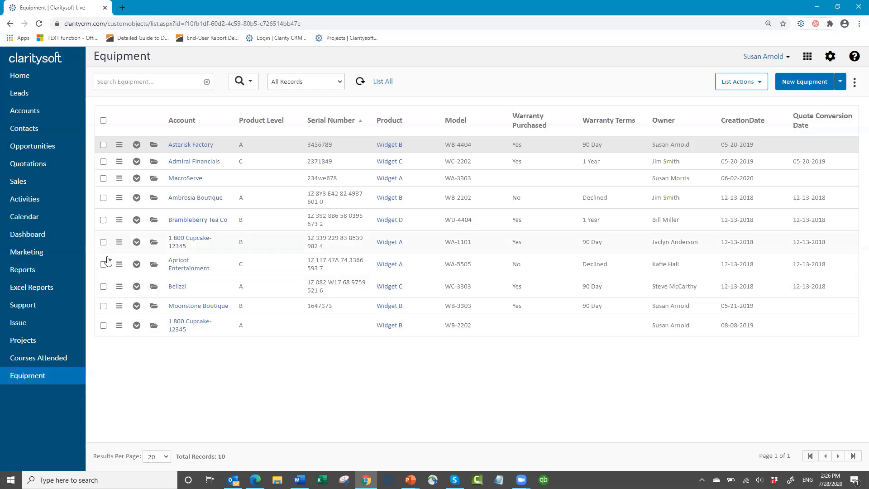
pyautogui.click(32, 306)
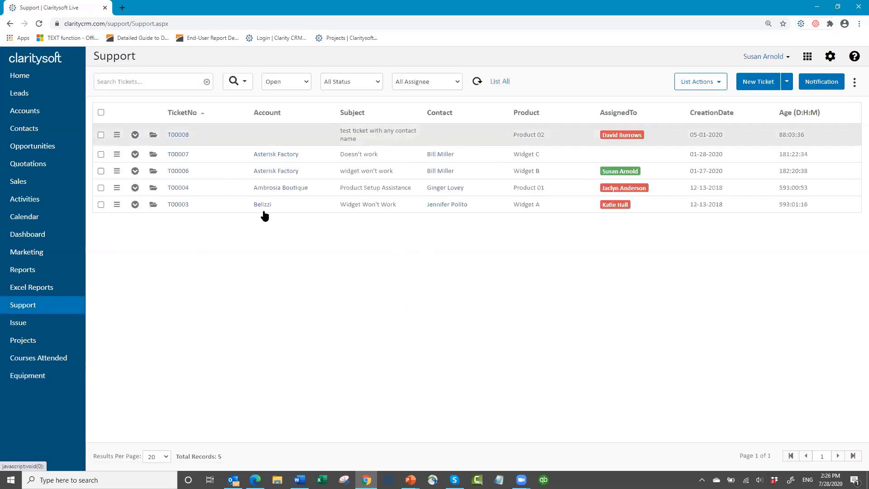
pyautogui.click(179, 173)
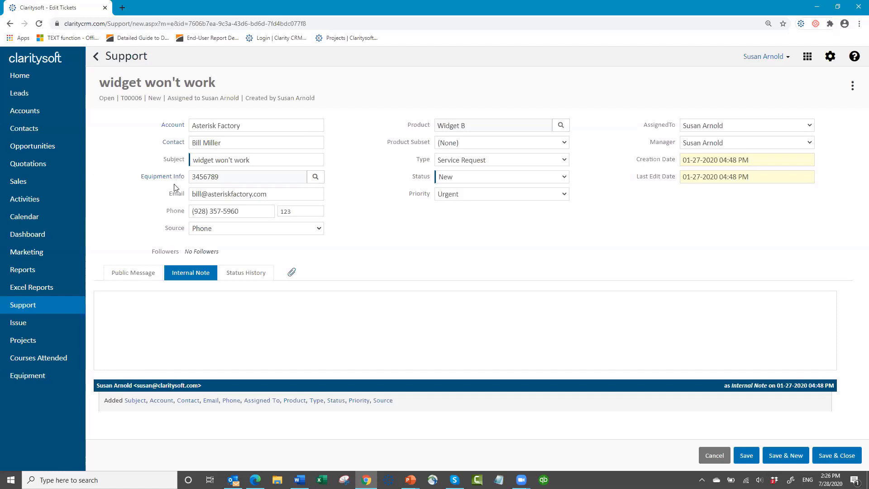
# Step: Search the equipment for 237 and link serial number 2371849 as the ticket's Equipment Info
pyautogui.click(318, 181)
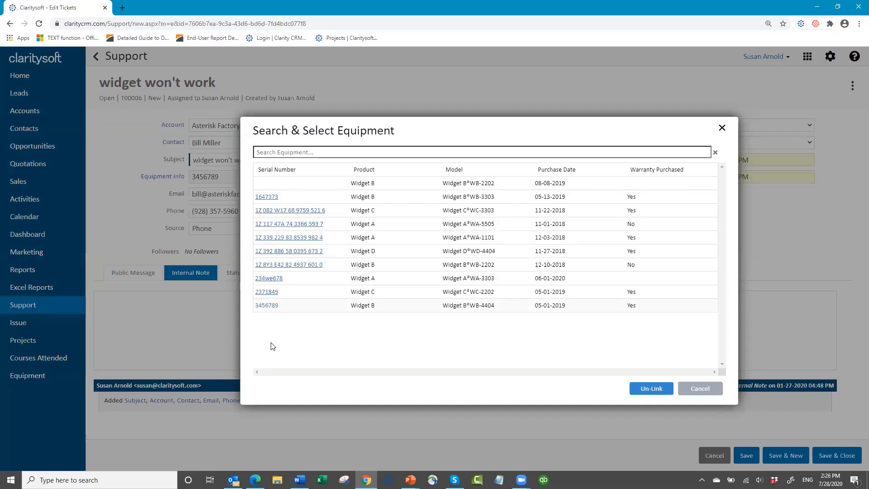
pyautogui.click(298, 151)
pyautogui.write('237')
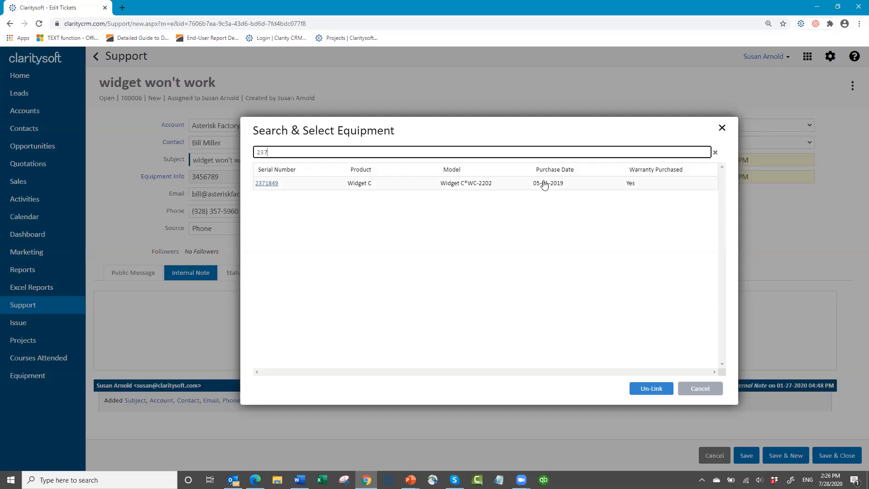
pyautogui.click(267, 183)
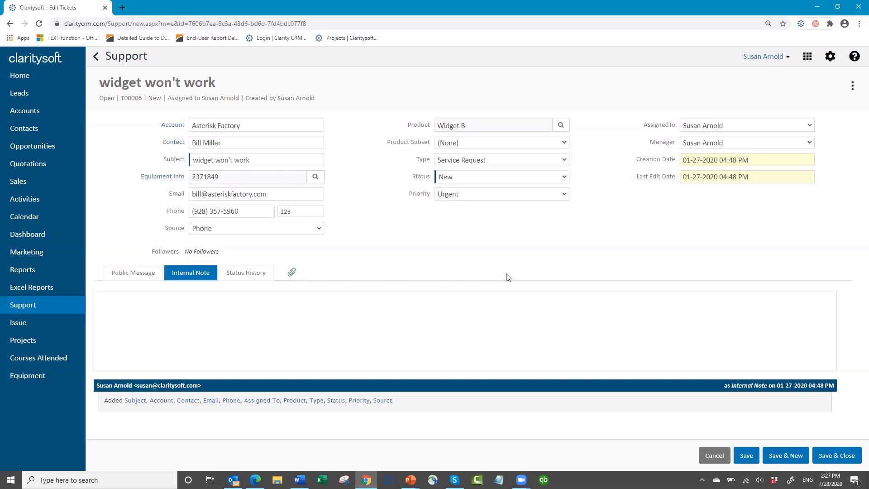
# Step: Save and close the support ticket, and open its Equipment Info custom field in the Support customization settings
pyautogui.click(836, 457)
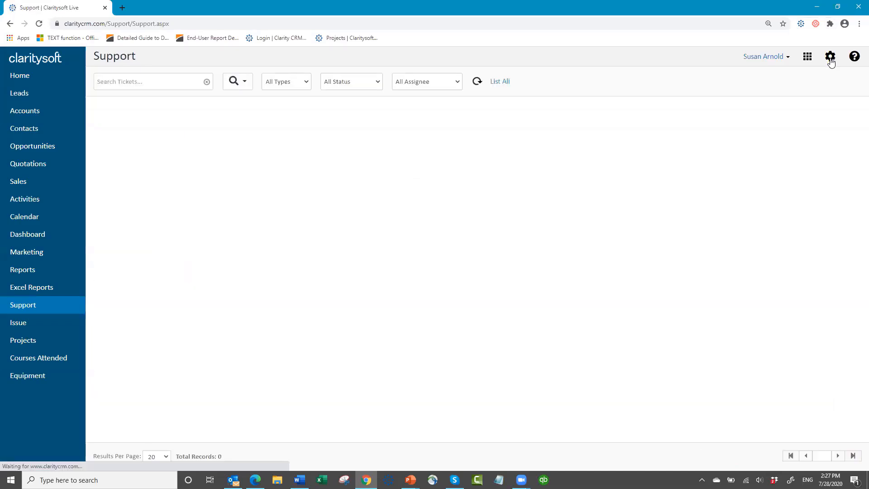
pyautogui.click(830, 58)
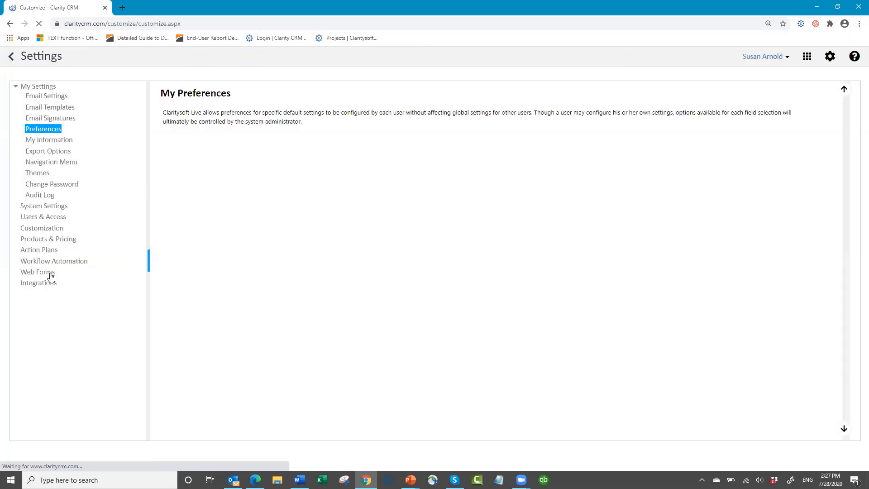
pyautogui.click(41, 228)
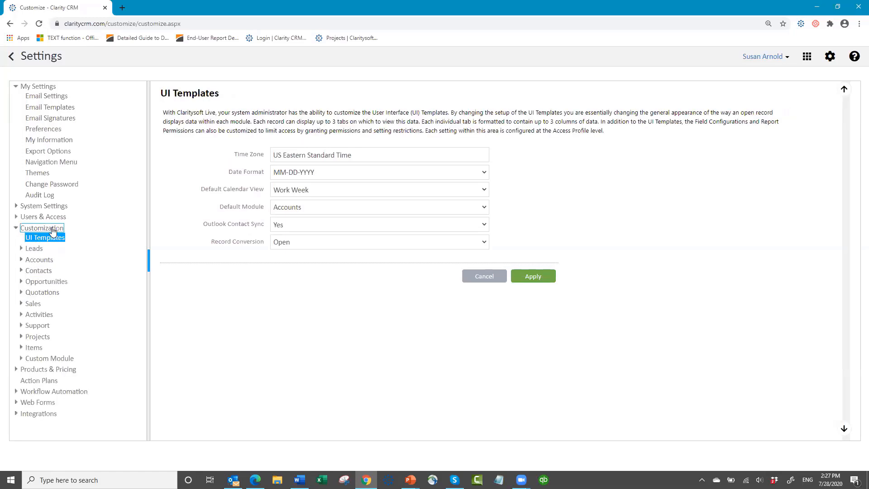
pyautogui.click(35, 326)
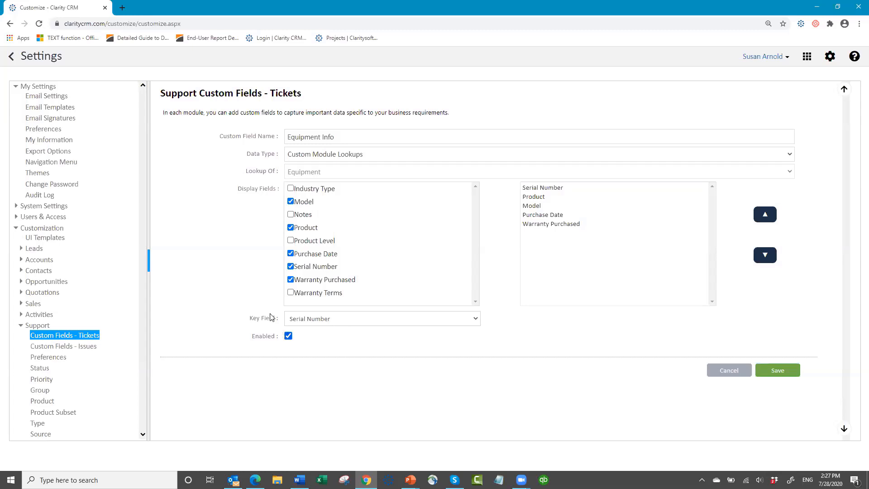
# Step: Review the Key Field choices for the Equipment Info lookup, keep Serial Number selected, and save the custom field
pyautogui.click(473, 319)
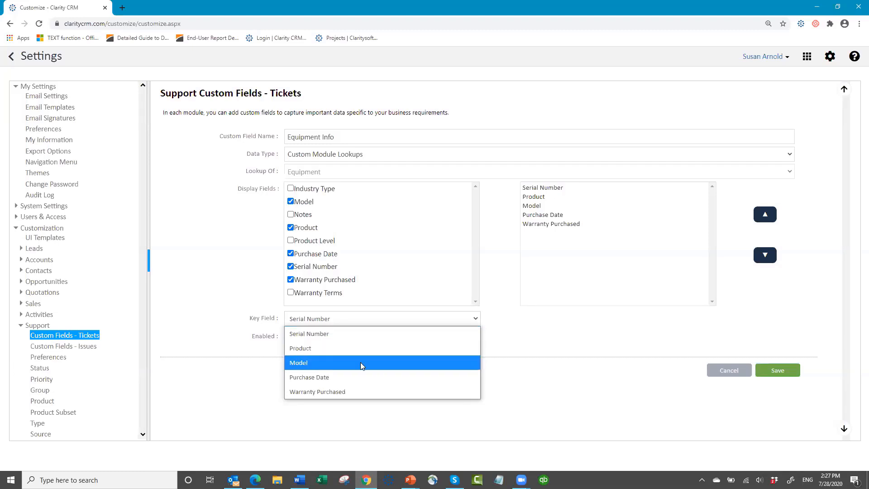
pyautogui.click(383, 319)
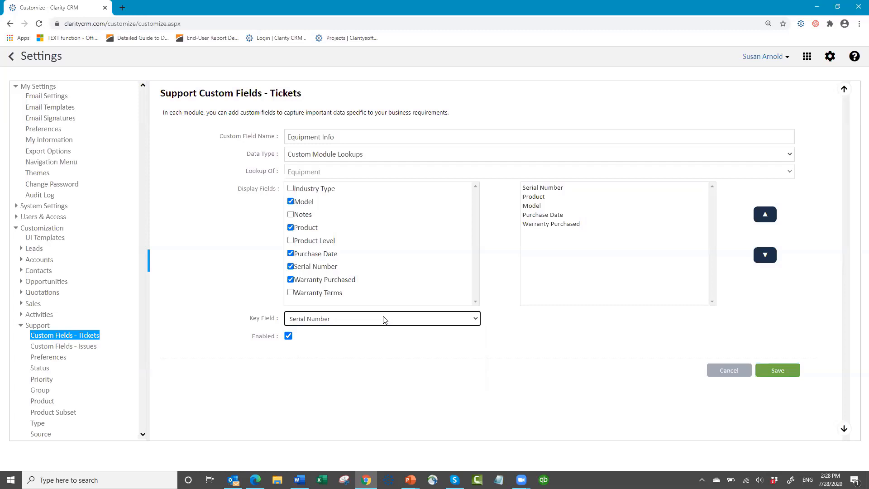
pyautogui.click(777, 371)
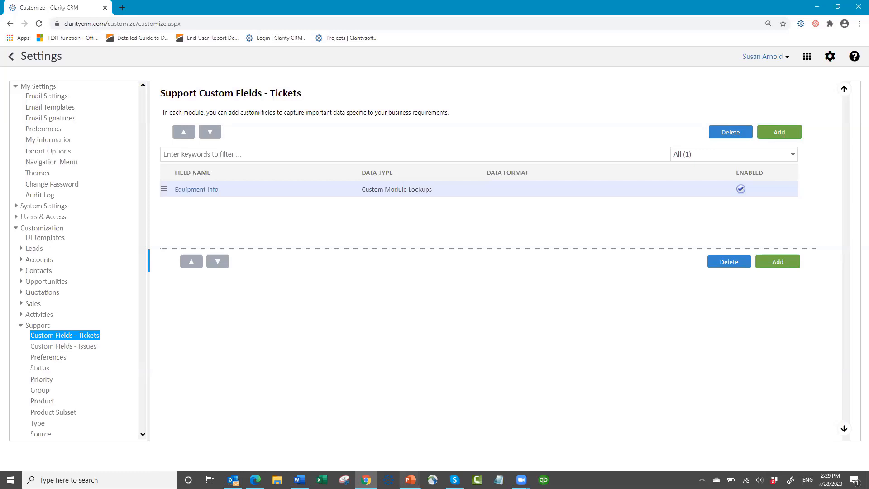
# Step: Switch to the running PowerPoint slide show and advance from the data flow slide to the closing slide
pyautogui.moveTo(411, 480)
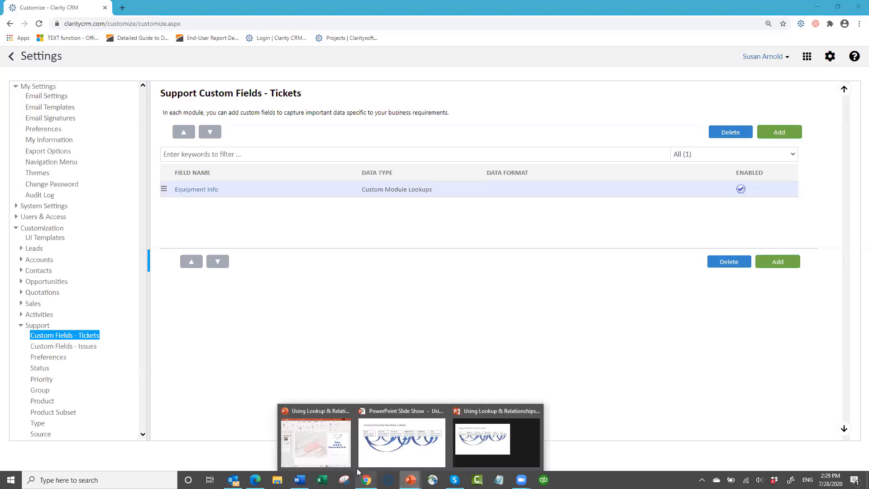
pyautogui.click(400, 451)
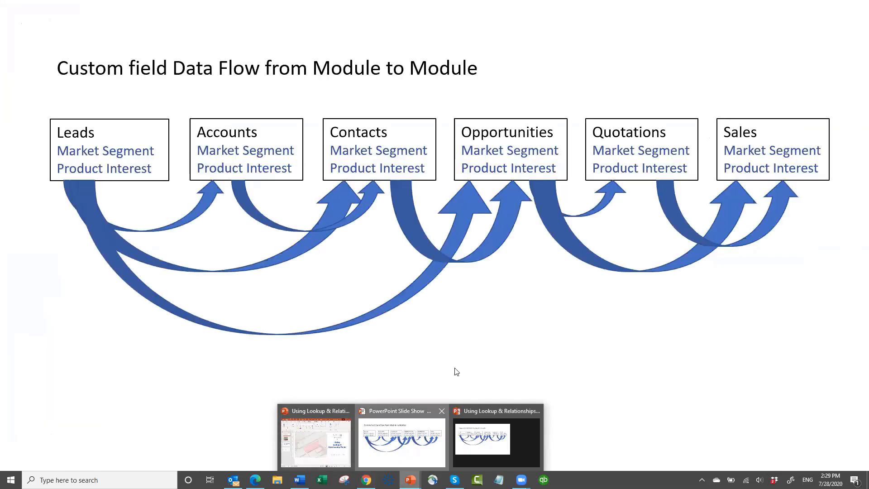
pyautogui.click(483, 375)
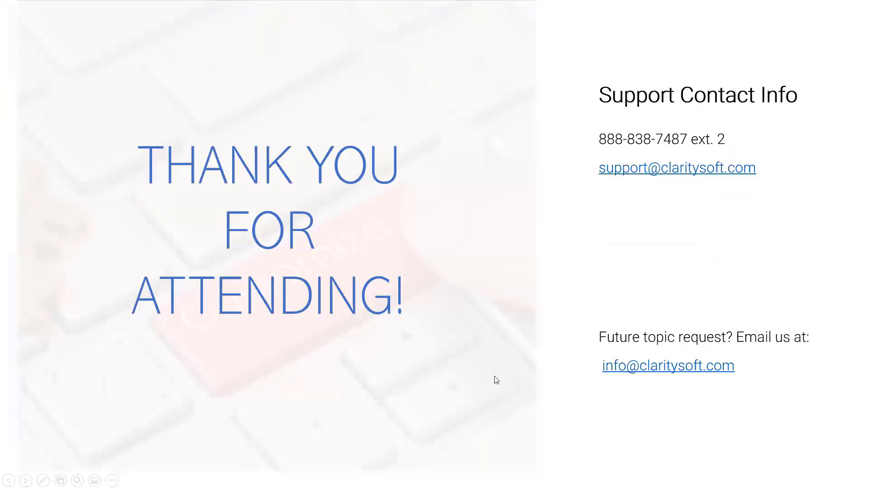